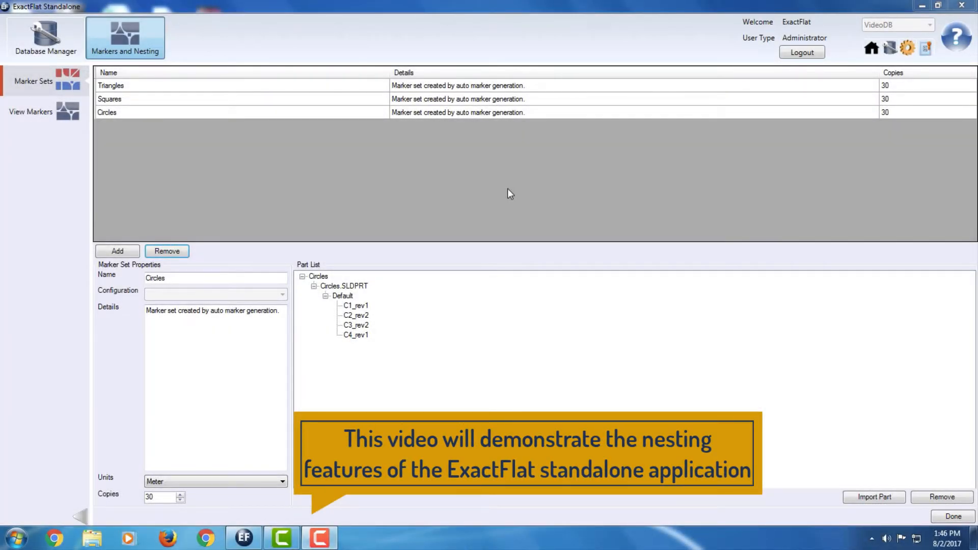
Step: Create a new marker set and name it Combined
{"action": "left_click", "coordinate": [117, 251]}
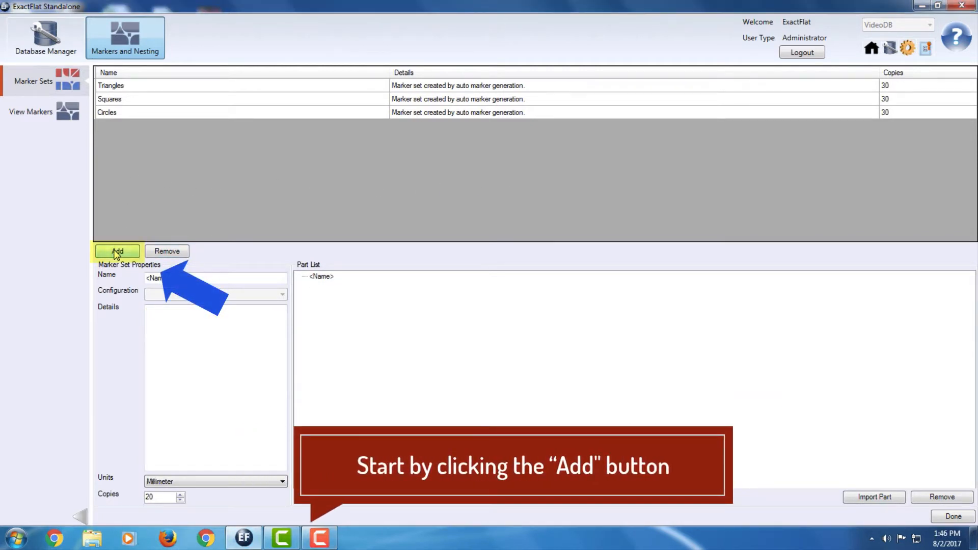
{"action": "left_click", "coordinate": [117, 252]}
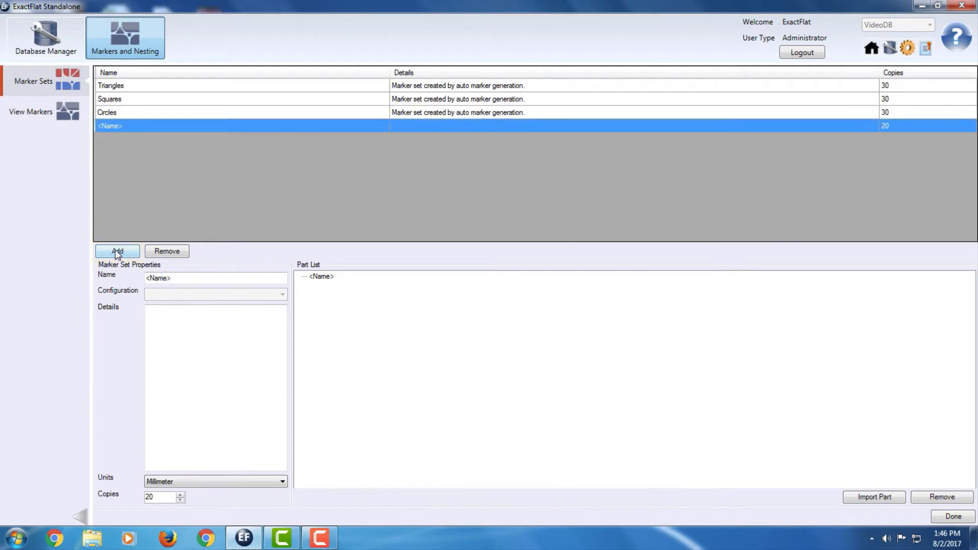
{"action": "left_click_drag", "start_coordinate": [183, 278], "coordinate": [85, 272]}
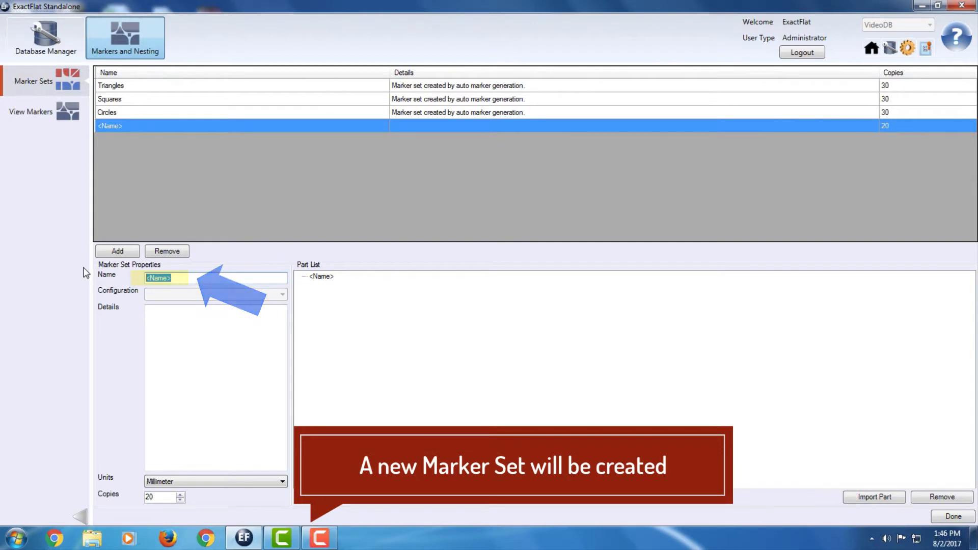
{"action": "type", "text": "Combined"}
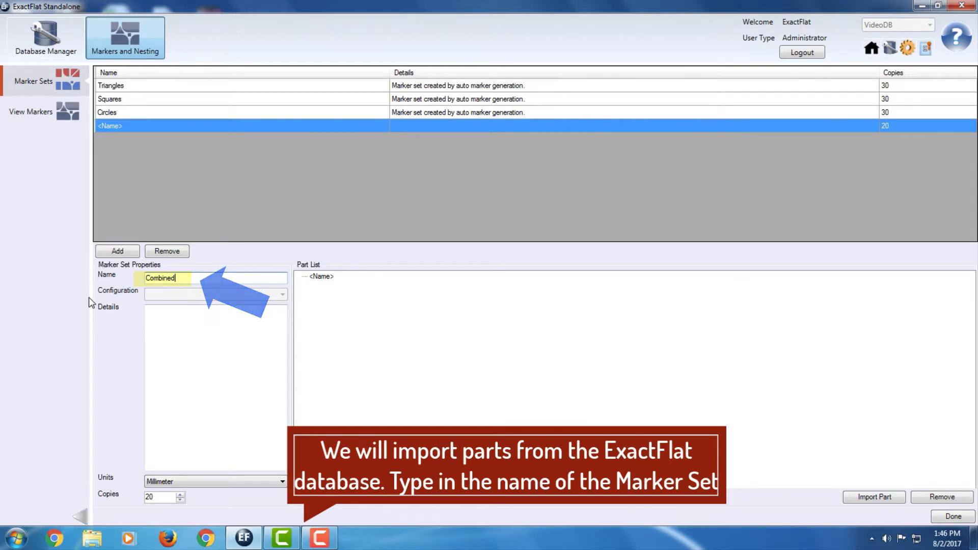
Step: Set the Combined marker set's units to Meter and its number of copies to 30
{"action": "left_click", "coordinate": [222, 483]}
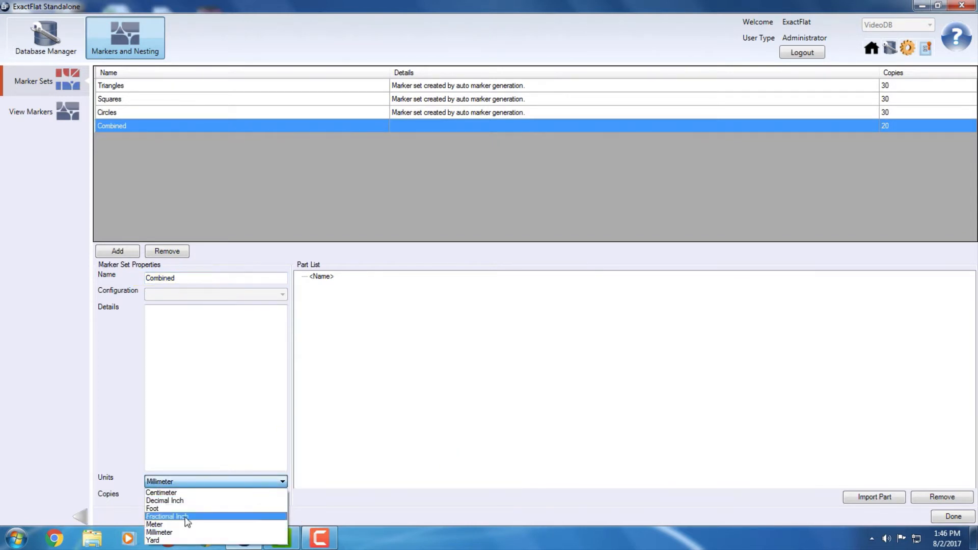
{"action": "left_click", "coordinate": [183, 526]}
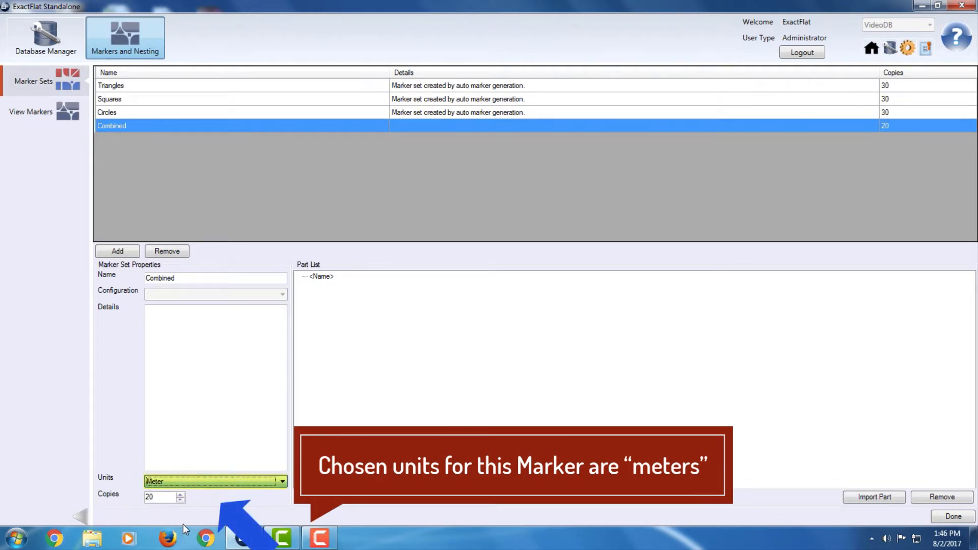
{"action": "left_click", "coordinate": [162, 497]}
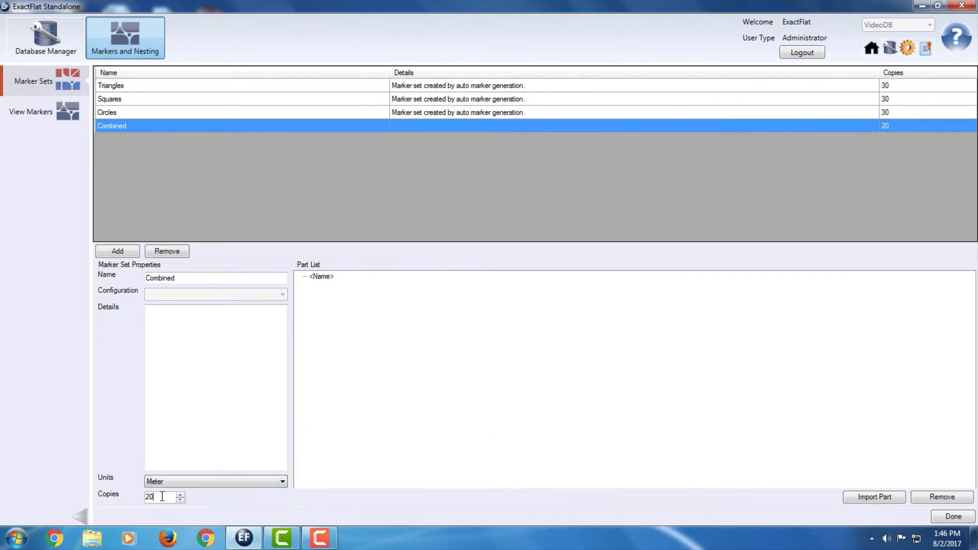
{"action": "key", "text": "BackSpace"}
{"action": "key", "text": "BackSpace"}
{"action": "type", "text": "30"}
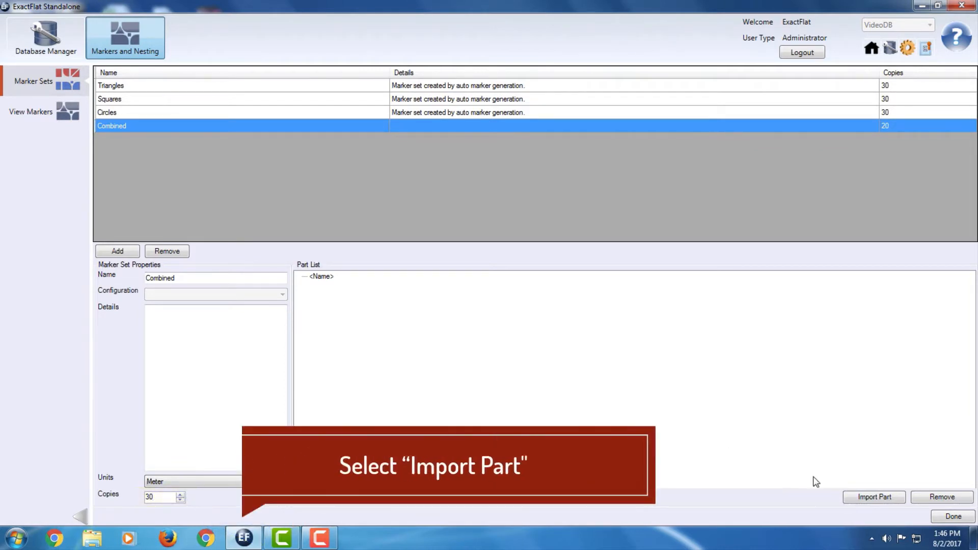
Step: Import the Triangles, Circles and Squares parts into the Combined marker set and save the marker sets to the database
{"action": "left_click", "coordinate": [879, 502]}
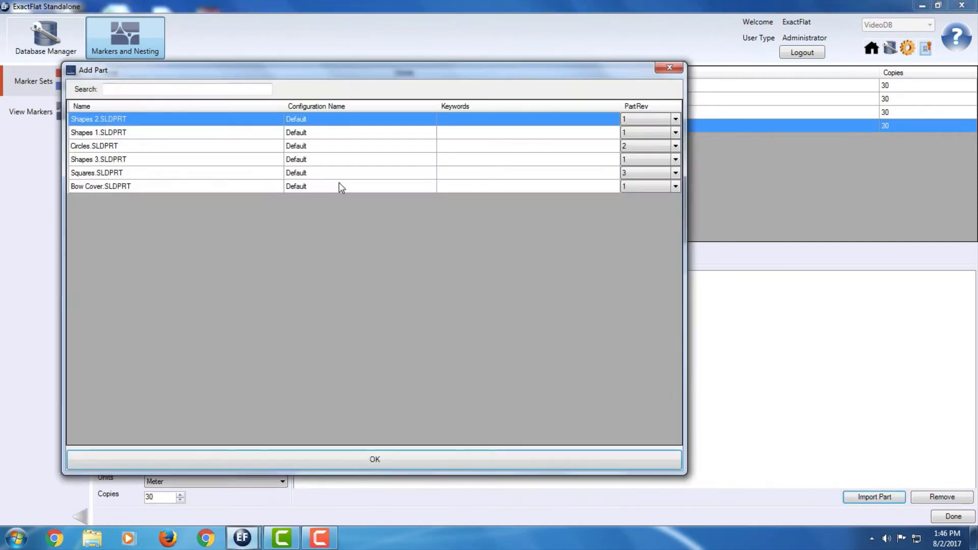
{"action": "left_click", "coordinate": [98, 146]}
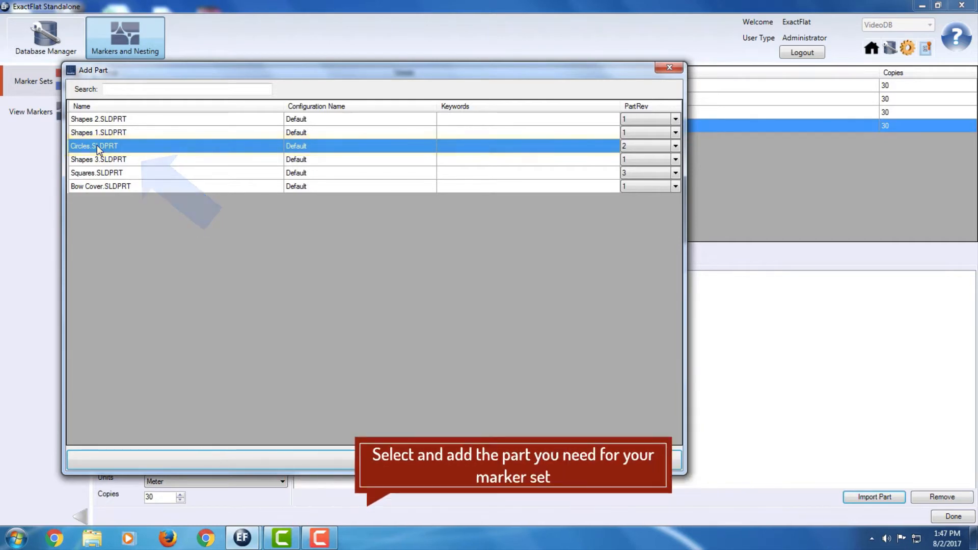
{"action": "left_click", "coordinate": [314, 455]}
{"action": "left_click", "coordinate": [871, 498]}
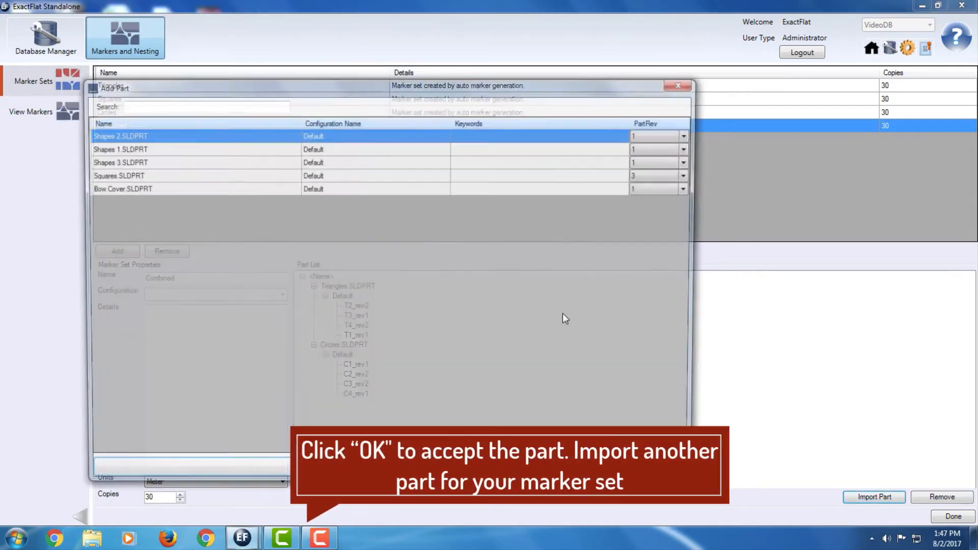
{"action": "left_click", "coordinate": [175, 173]}
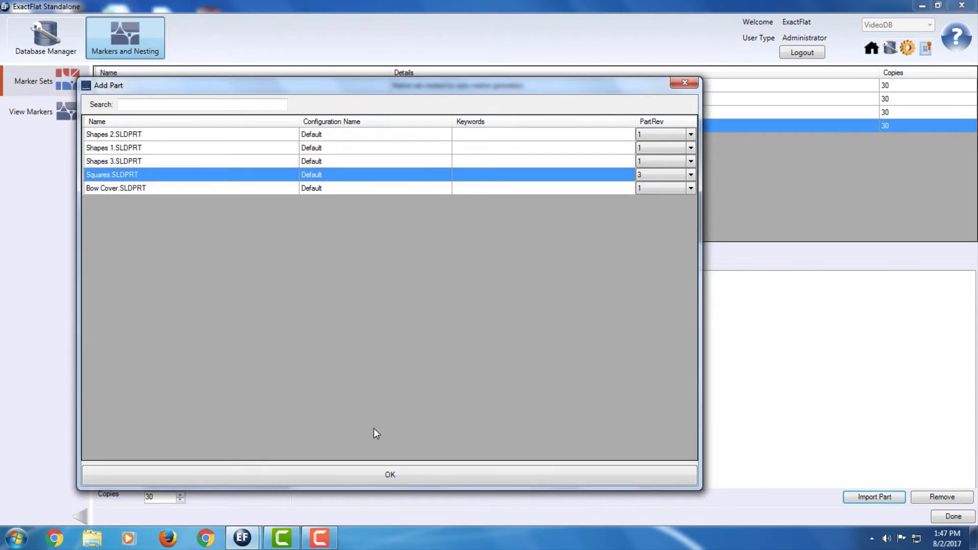
{"action": "left_click", "coordinate": [378, 475]}
{"action": "left_click", "coordinate": [957, 522]}
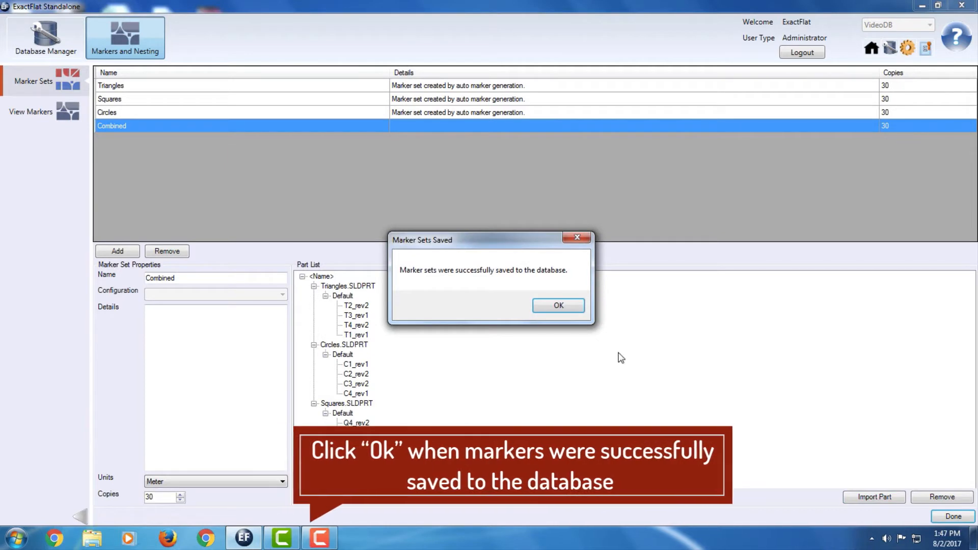
{"action": "left_click", "coordinate": [564, 307]}
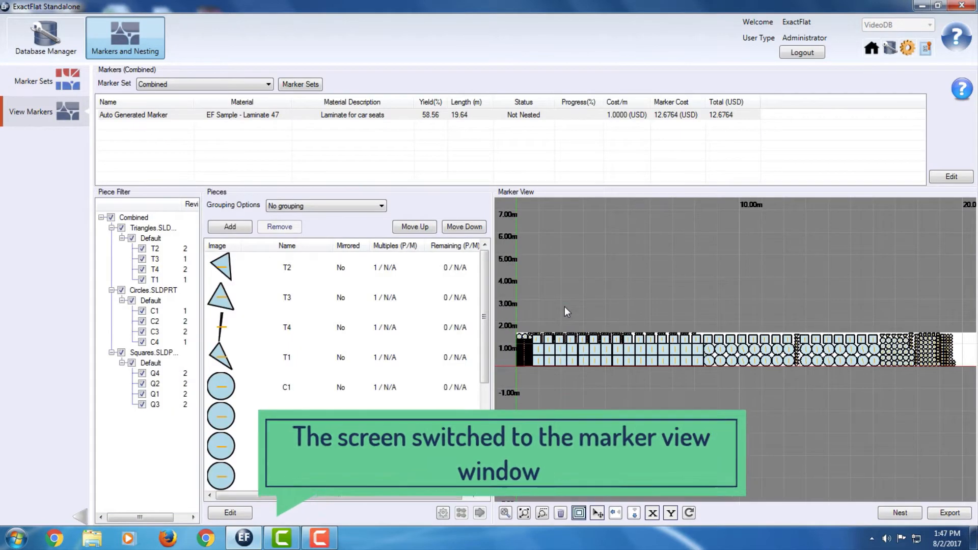
Step: Switch the piece grouping to Manual and add a placement group named Large with a red colour
{"action": "left_click", "coordinate": [341, 206]}
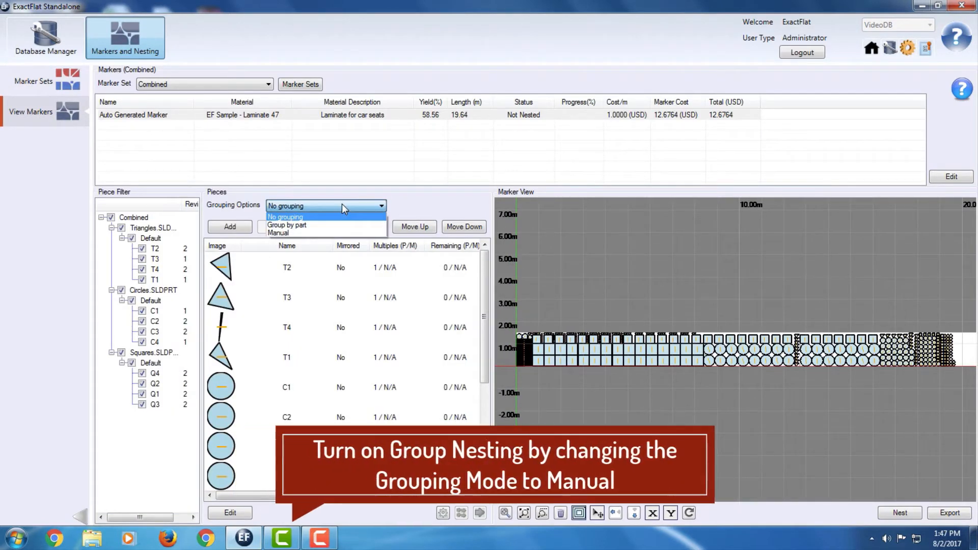
{"action": "left_click", "coordinate": [302, 232]}
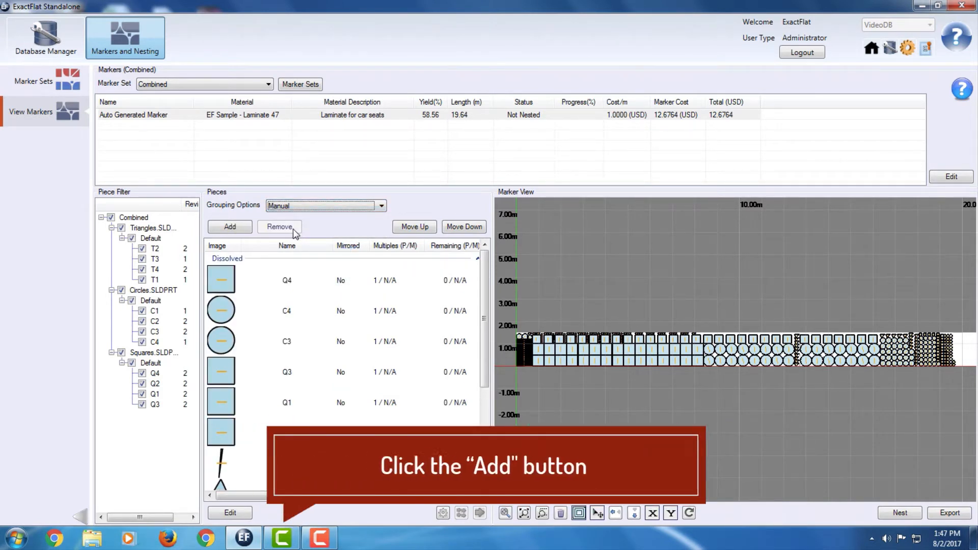
{"action": "left_click", "coordinate": [231, 230]}
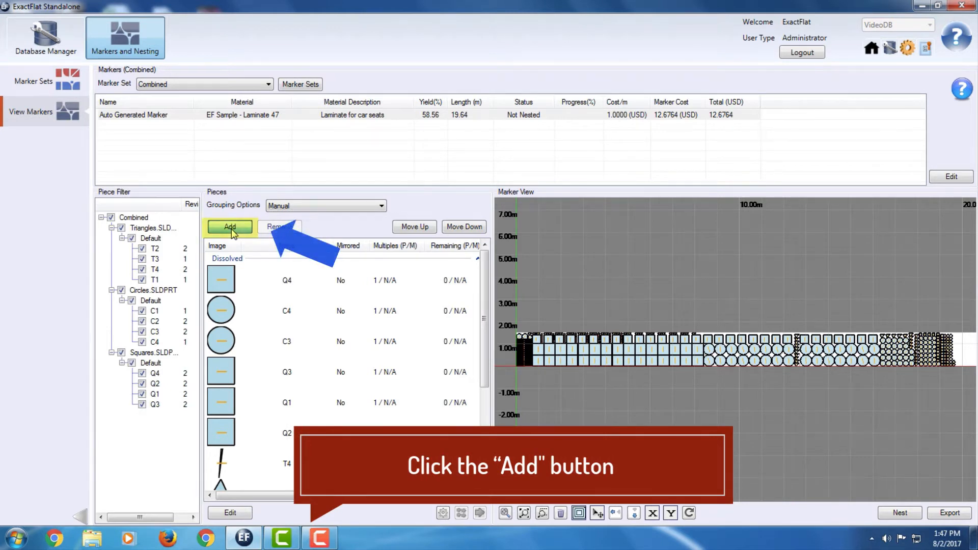
{"action": "left_click", "coordinate": [231, 228]}
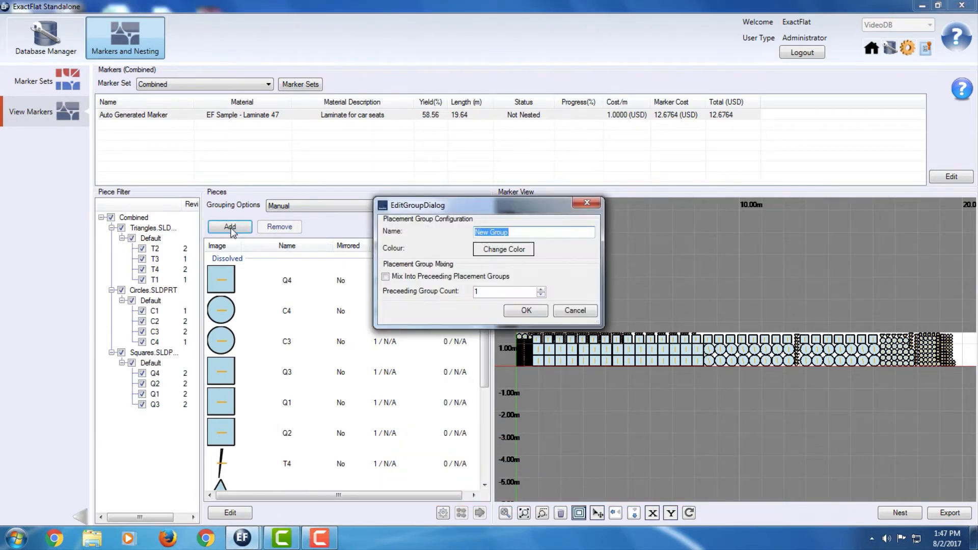
{"action": "type", "text": "Large"}
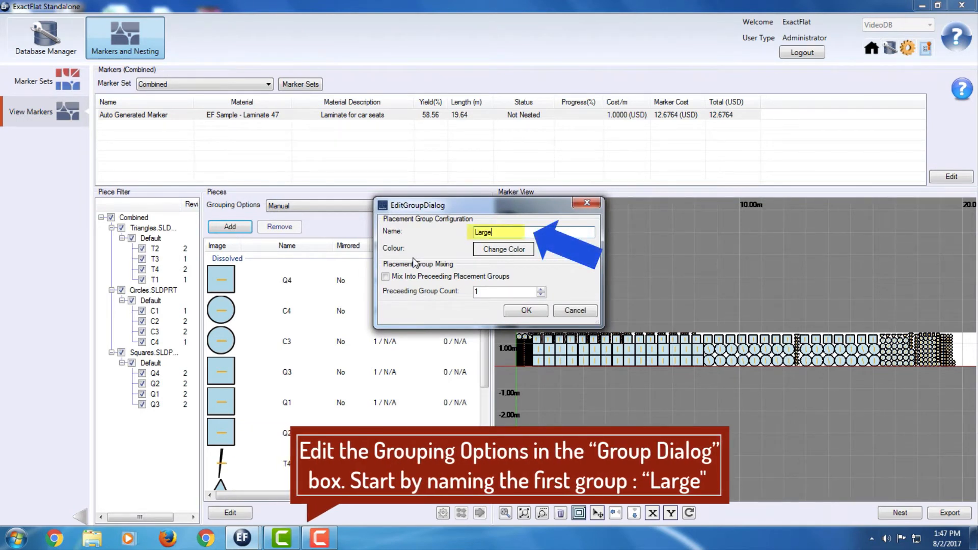
{"action": "left_click", "coordinate": [500, 255]}
{"action": "left_click", "coordinate": [432, 158]}
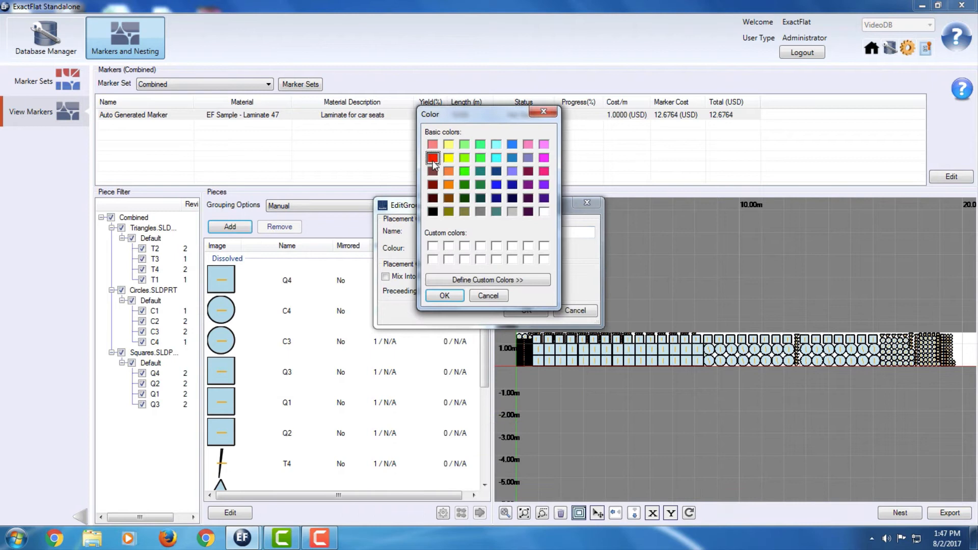
{"action": "left_click", "coordinate": [444, 296]}
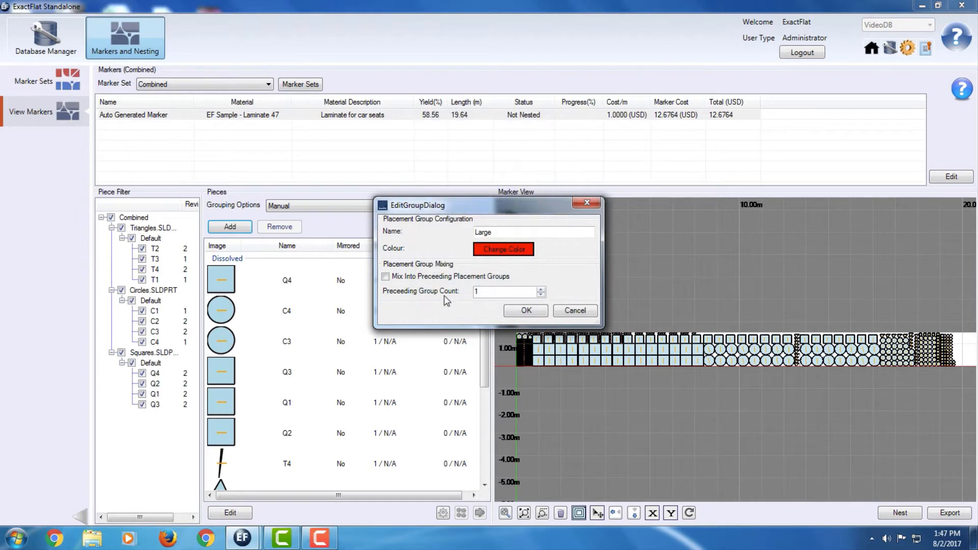
{"action": "left_click", "coordinate": [517, 311]}
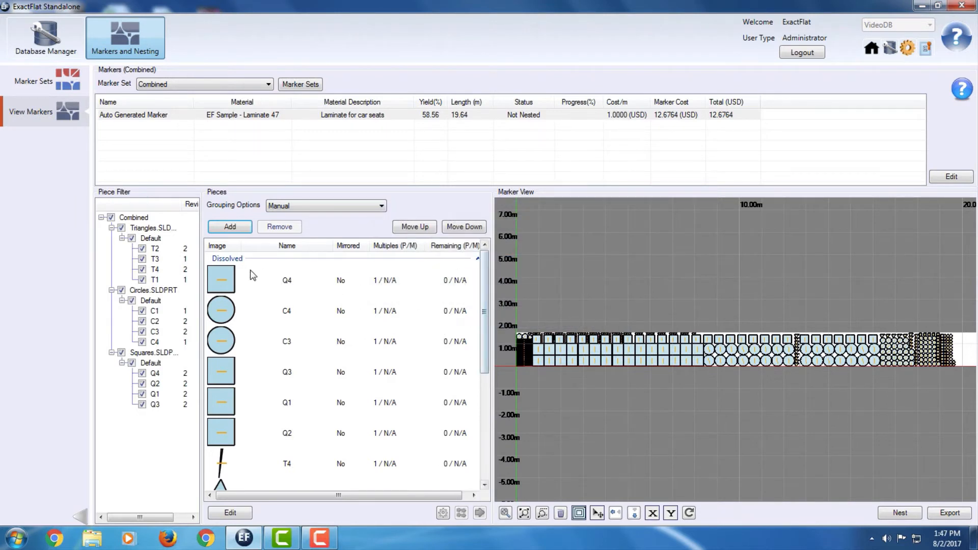
Step: Add a second placement group named Medium with a bright green colour
{"action": "left_click", "coordinate": [235, 229]}
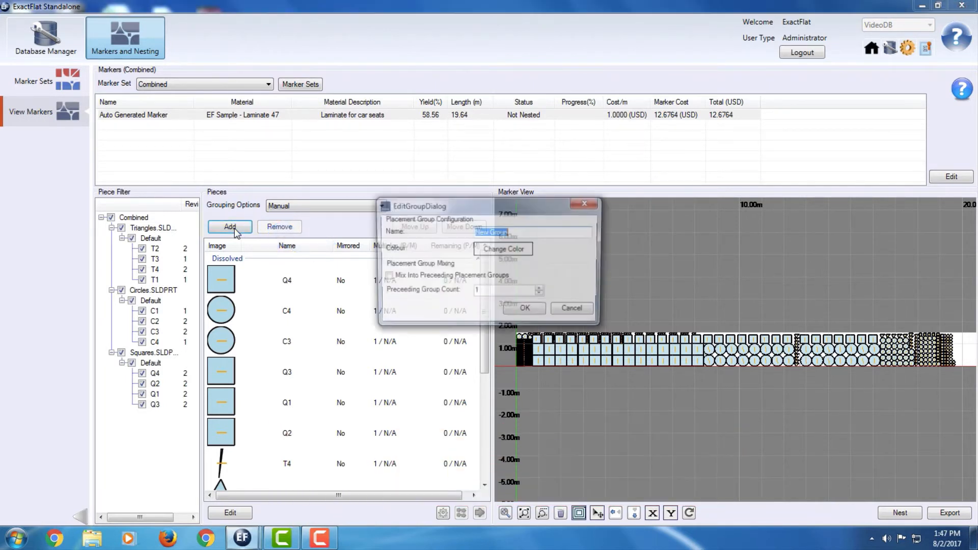
{"action": "type", "text": "Medium"}
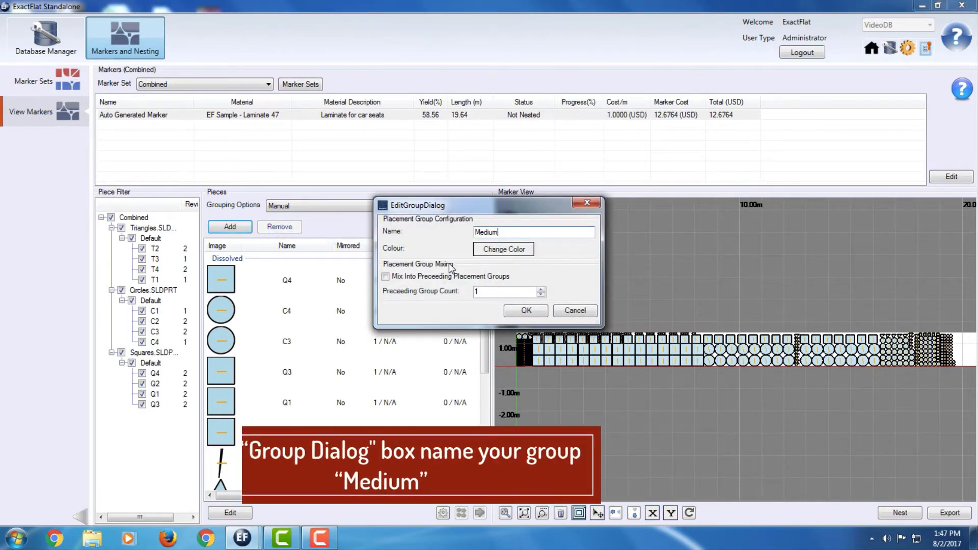
{"action": "left_click", "coordinate": [495, 255]}
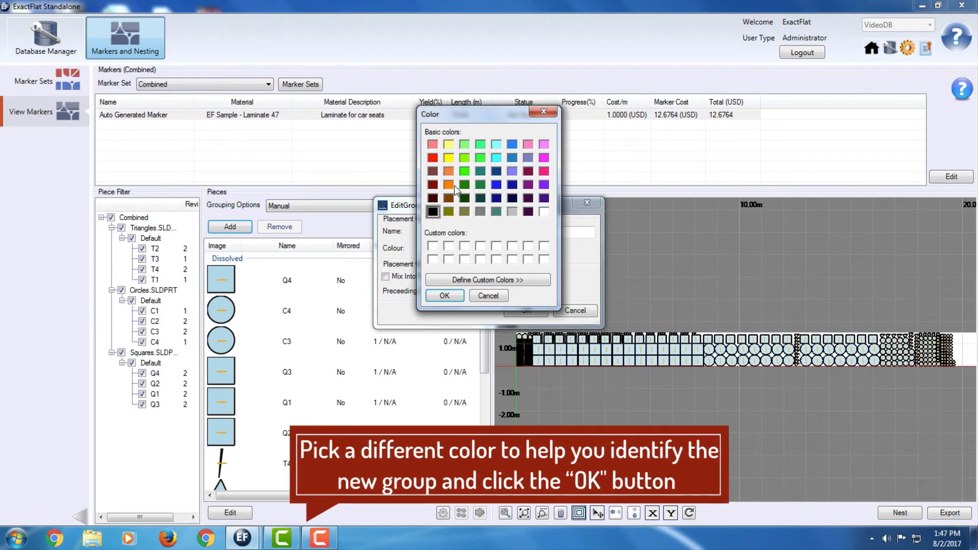
{"action": "left_click", "coordinate": [464, 172]}
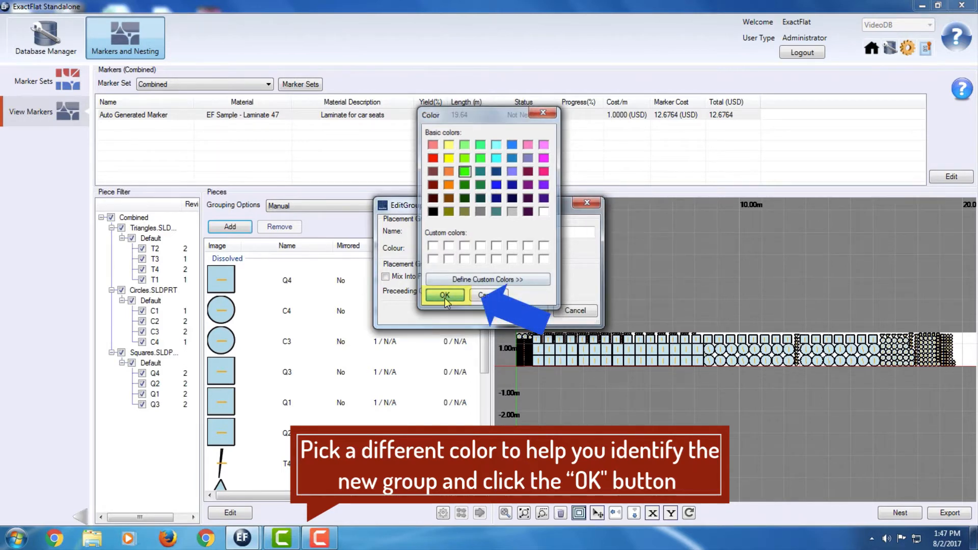
{"action": "left_click", "coordinate": [445, 296]}
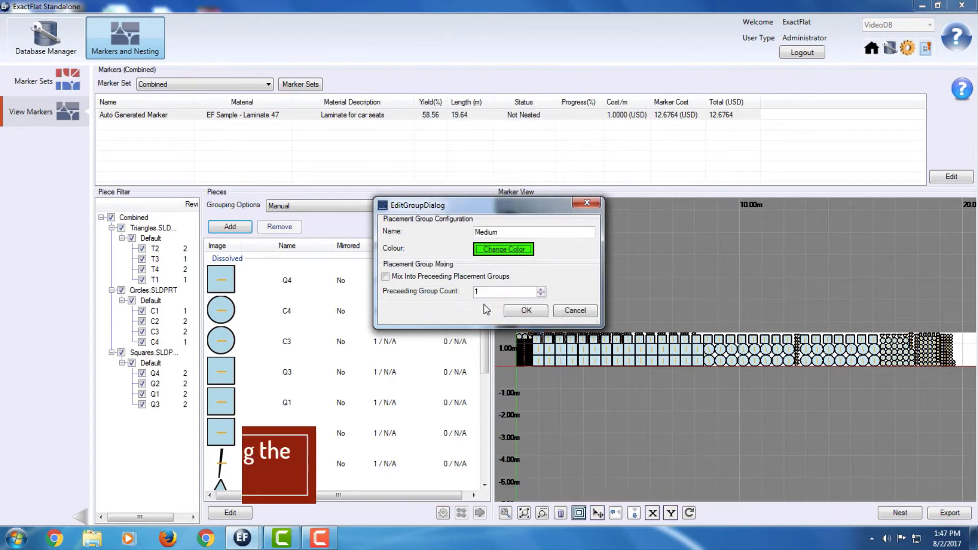
{"action": "left_click", "coordinate": [525, 311]}
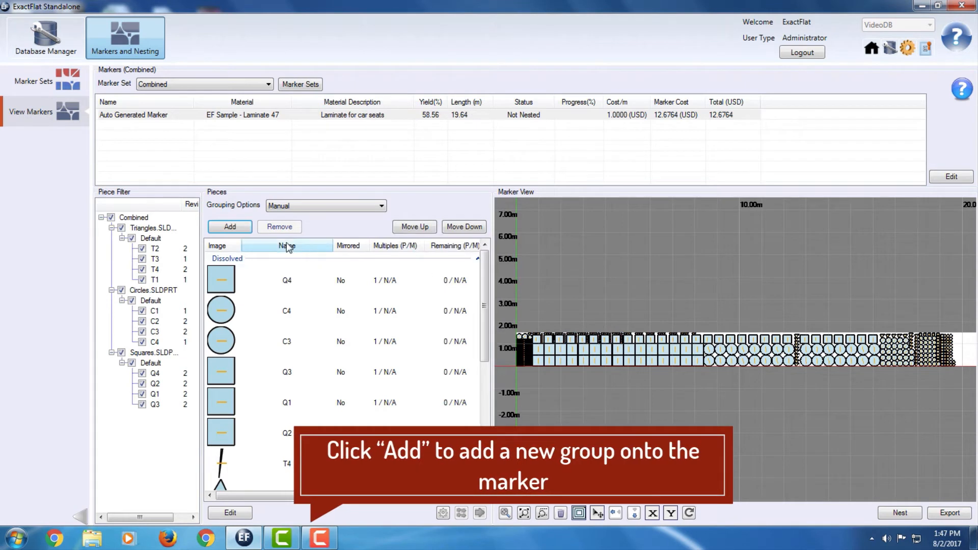
Step: Add a third placement group named Small with a blue colour
{"action": "left_click", "coordinate": [244, 226]}
{"action": "key", "text": "BackSpace"}
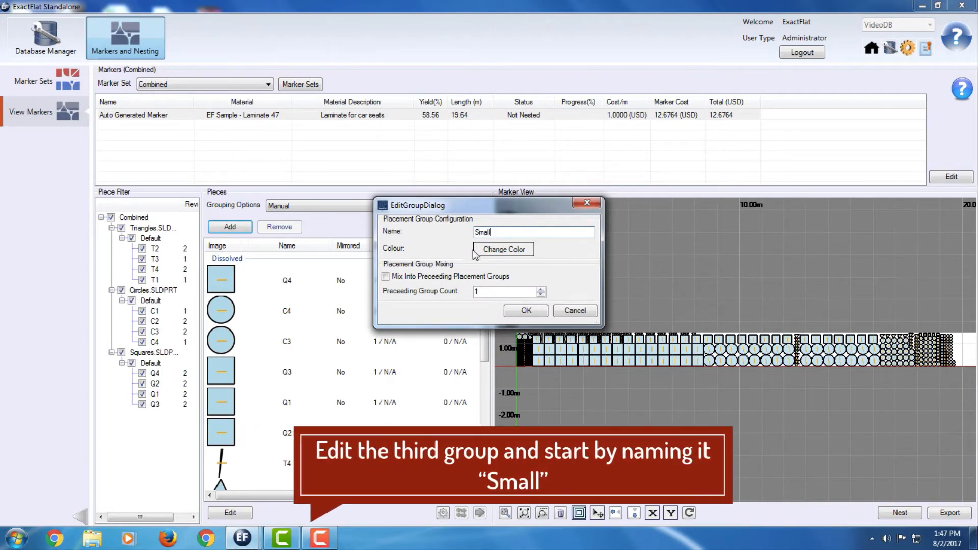
{"action": "left_click", "coordinate": [513, 253]}
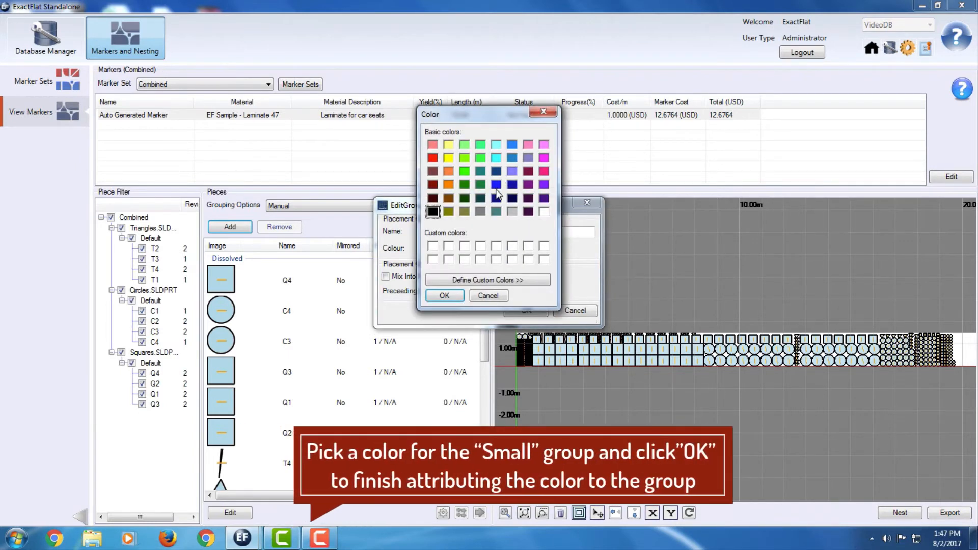
{"action": "left_click", "coordinate": [496, 185]}
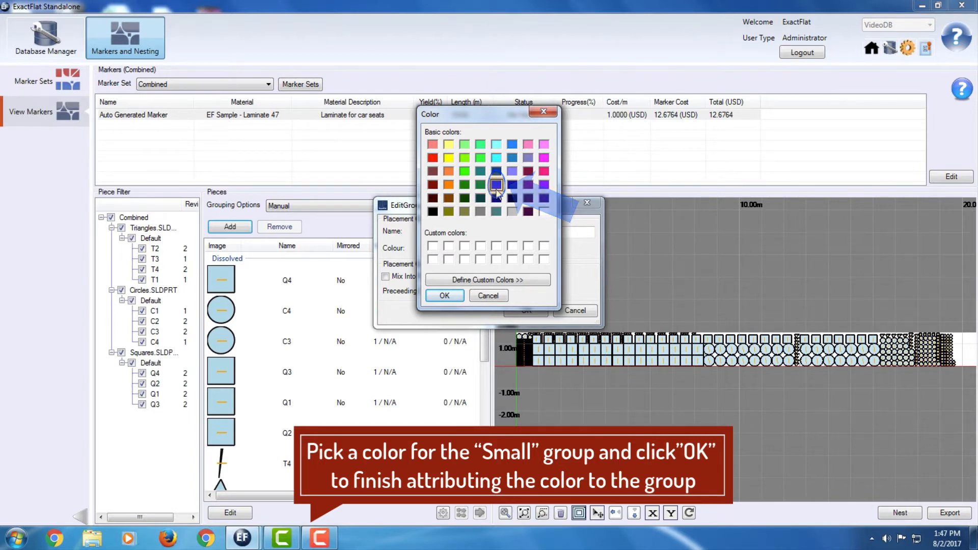
{"action": "left_click", "coordinate": [445, 297]}
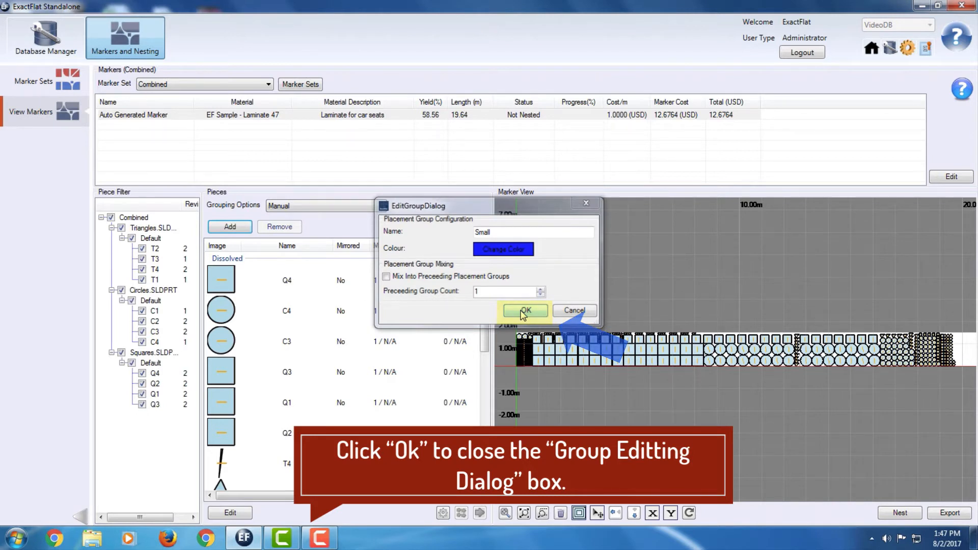
{"action": "left_click", "coordinate": [524, 311]}
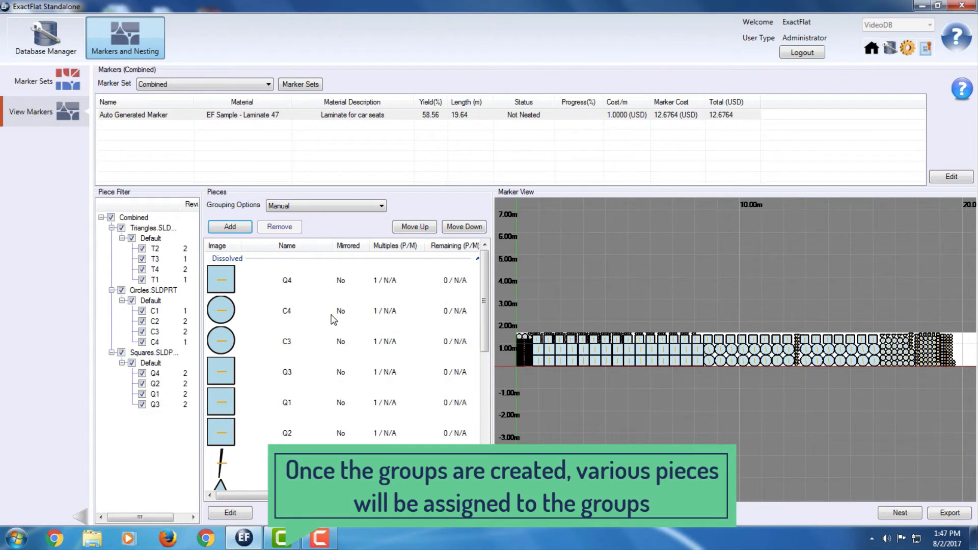
Step: Assign pieces Q4, C4 and Q3 to the Large placement group and collapse that group
{"action": "left_click", "coordinate": [244, 312]}
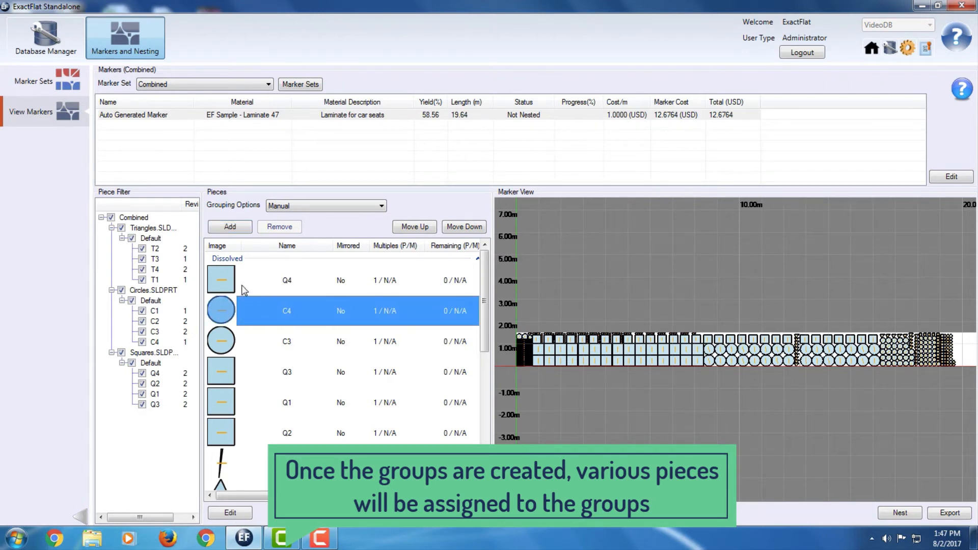
{"action": "left_click", "coordinate": [226, 277], "text": "ctrl"}
{"action": "left_click", "coordinate": [228, 368], "text": "ctrl"}
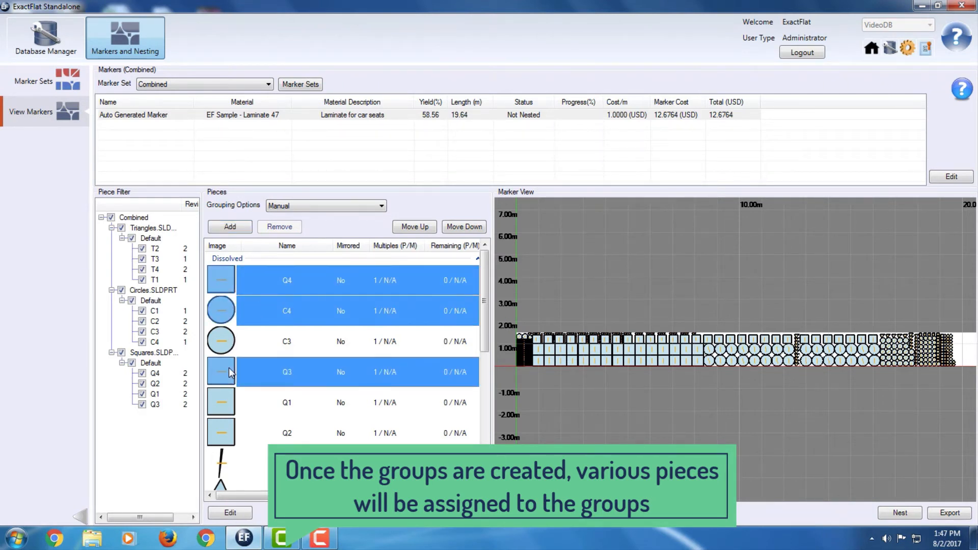
{"action": "mouse_move", "coordinate": [228, 368]}
{"action": "left_mouse_down"}
{"action": "mouse_move", "coordinate": [229, 449]}
{"action": "mouse_move", "coordinate": [265, 511]}
{"action": "mouse_move", "coordinate": [295, 458]}
{"action": "mouse_move", "coordinate": [280, 368]}
{"action": "left_mouse_up"}
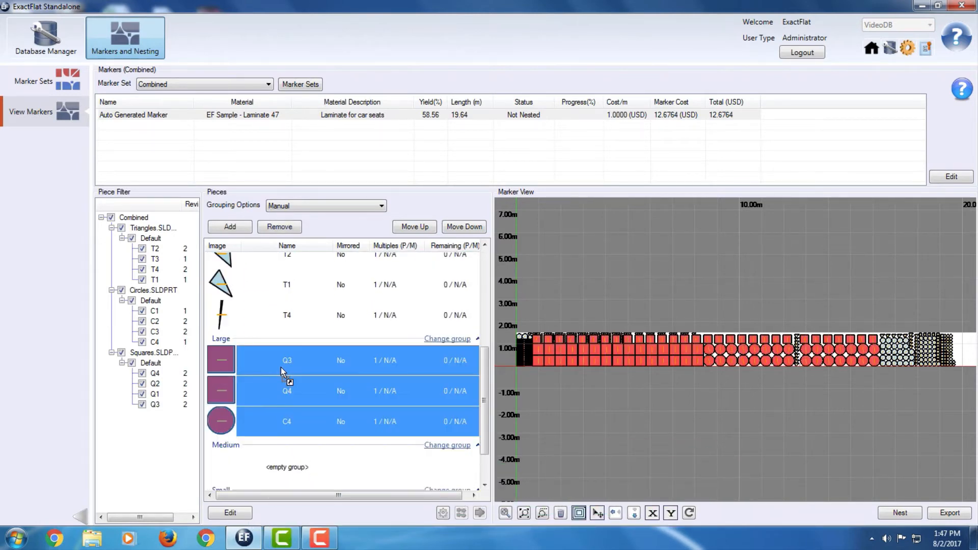
{"action": "left_click", "coordinate": [476, 338]}
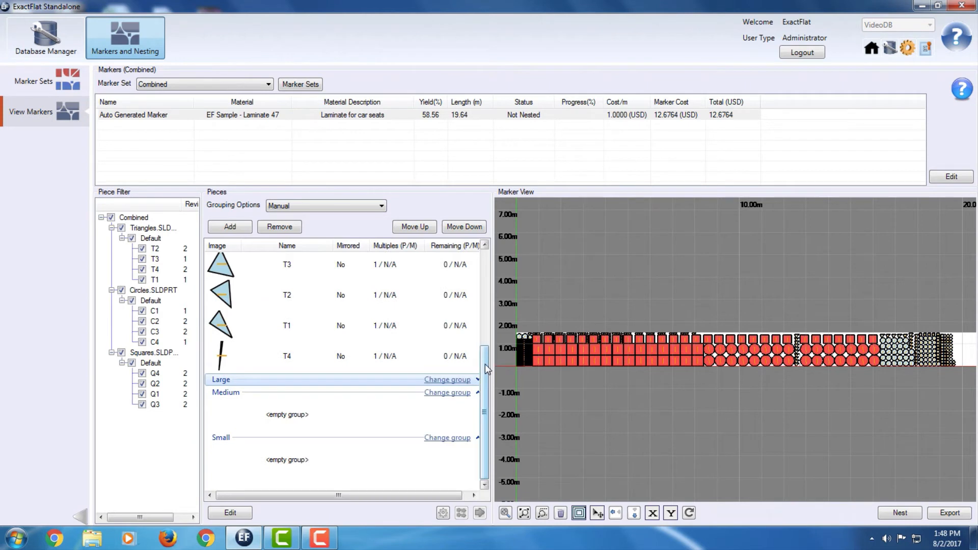
Step: Assign circle pieces C3 and C2 to the Medium placement group and collapse that group
{"action": "left_click_drag", "start_coordinate": [487, 368], "coordinate": [488, 271]}
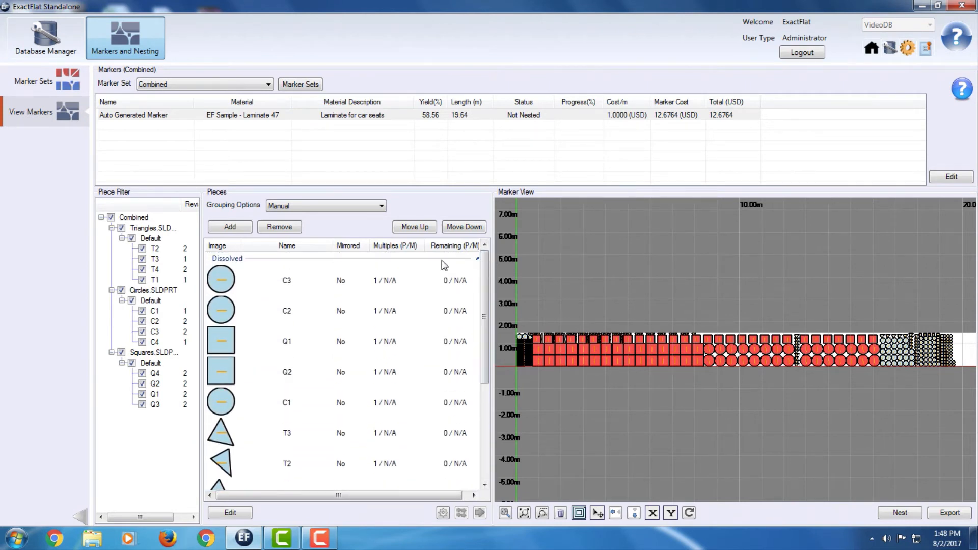
{"action": "left_click", "coordinate": [227, 309]}
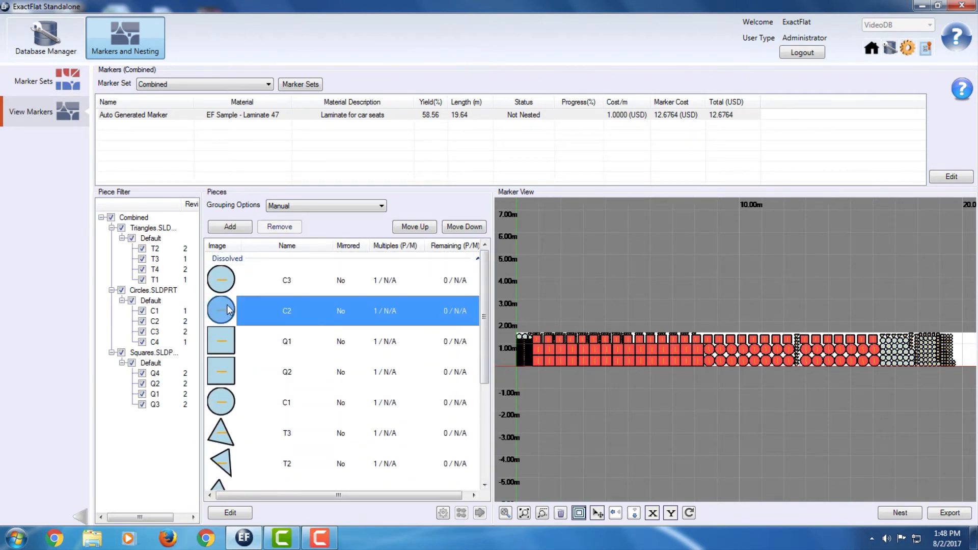
{"action": "left_click", "coordinate": [228, 263]}
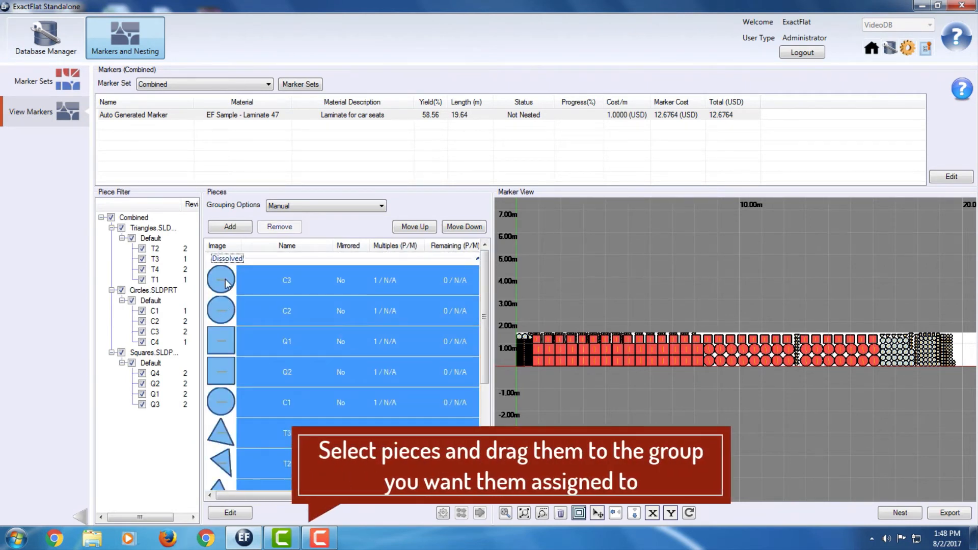
{"action": "left_click", "coordinate": [227, 280], "text": "ctrl"}
{"action": "left_click", "coordinate": [268, 309]}
{"action": "left_click", "coordinate": [240, 285]}
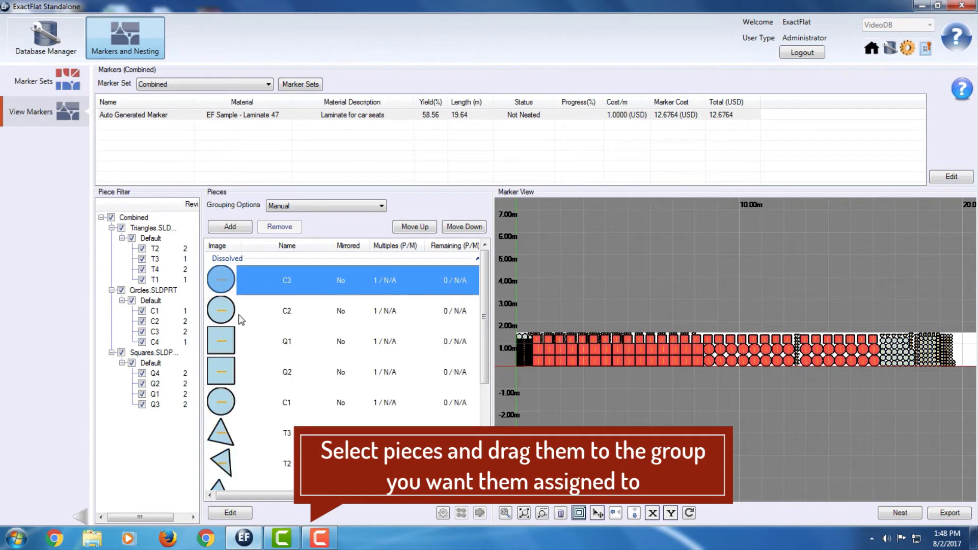
{"action": "left_click", "coordinate": [239, 315], "text": "ctrl"}
{"action": "left_click_drag", "start_coordinate": [235, 300], "coordinate": [290, 461]}
{"action": "left_click_drag", "start_coordinate": [281, 427], "coordinate": [285, 417]}
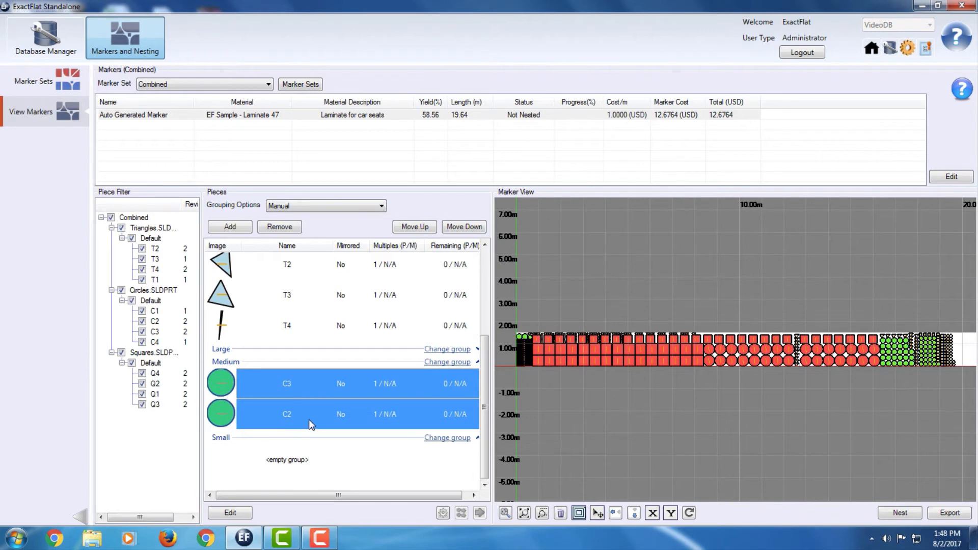
{"action": "left_click", "coordinate": [478, 362]}
Step: Assign all remaining dissolved pieces, C1, Q2, Q1 and T1 to T4, to the Small placement group
{"action": "left_click", "coordinate": [345, 395]}
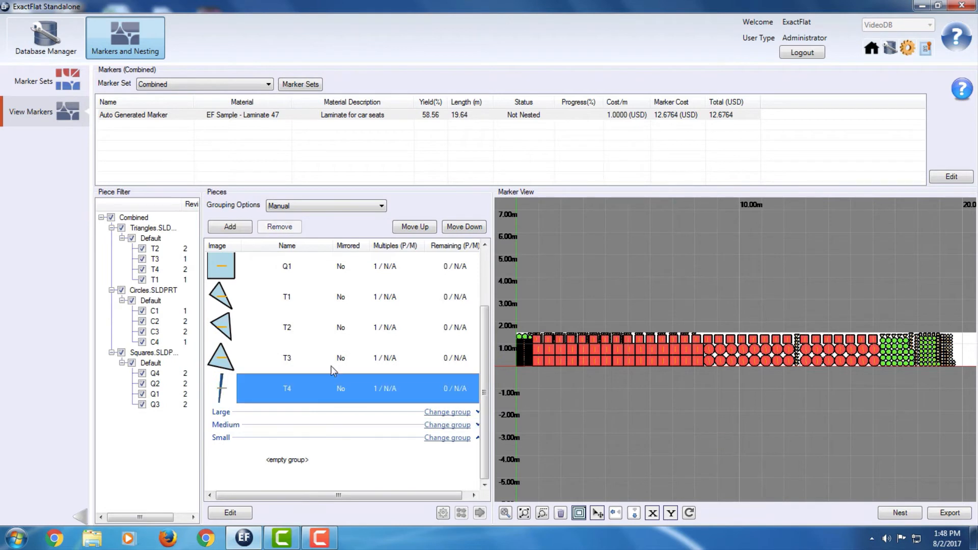
{"action": "scroll", "coordinate": [331, 372], "scroll_direction": "up", "scroll_amount": 3}
{"action": "left_click", "coordinate": [232, 282], "text": "shift"}
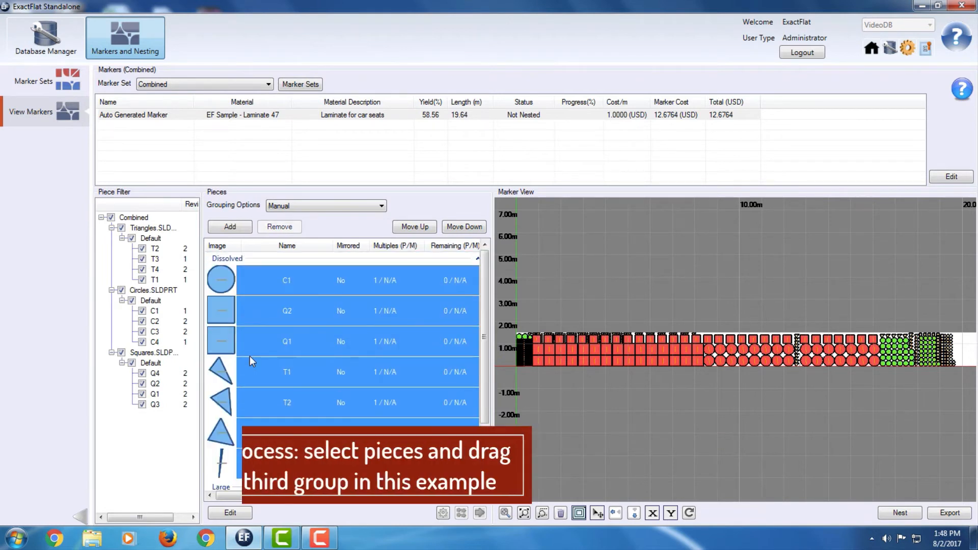
{"action": "scroll", "coordinate": [249, 362], "scroll_direction": "down", "scroll_amount": 2}
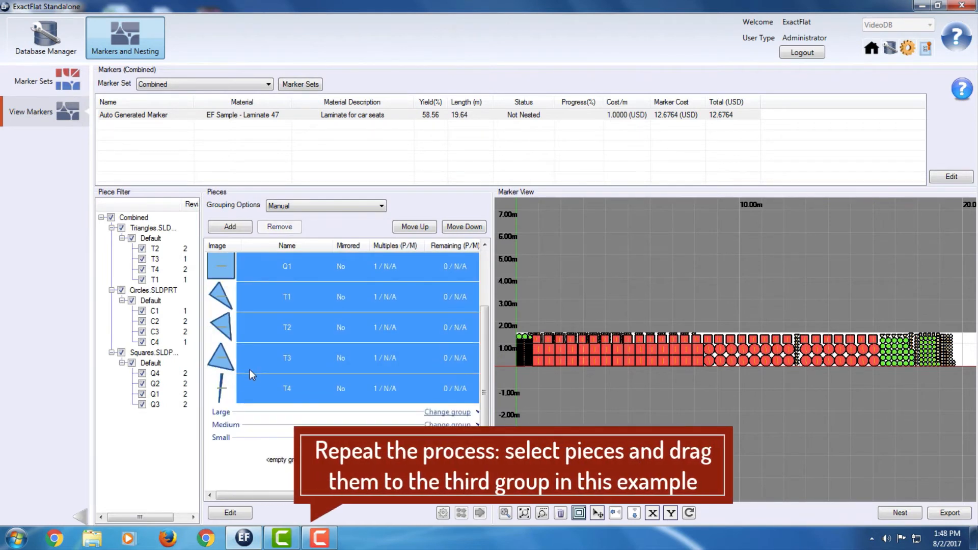
{"action": "left_click_drag", "start_coordinate": [240, 379], "coordinate": [251, 457]}
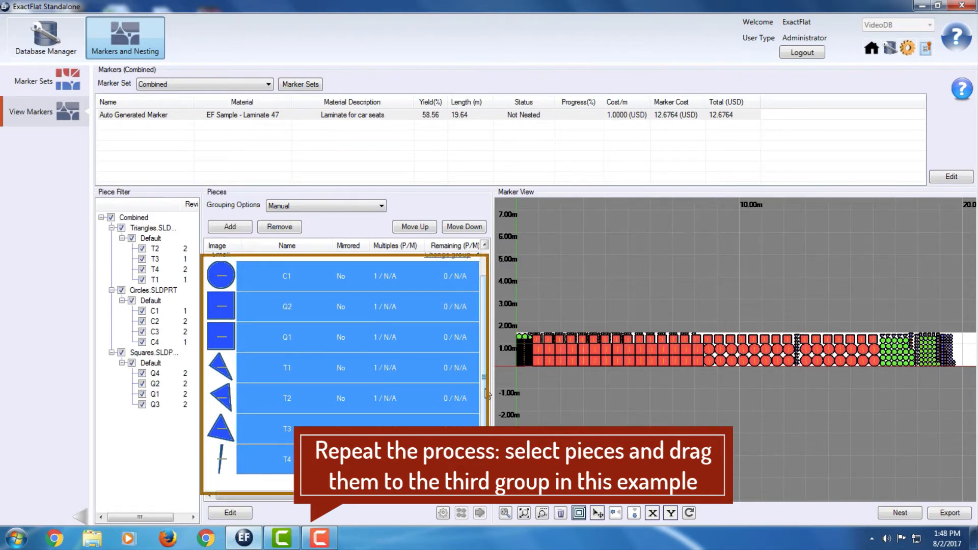
{"action": "left_click", "coordinate": [537, 396]}
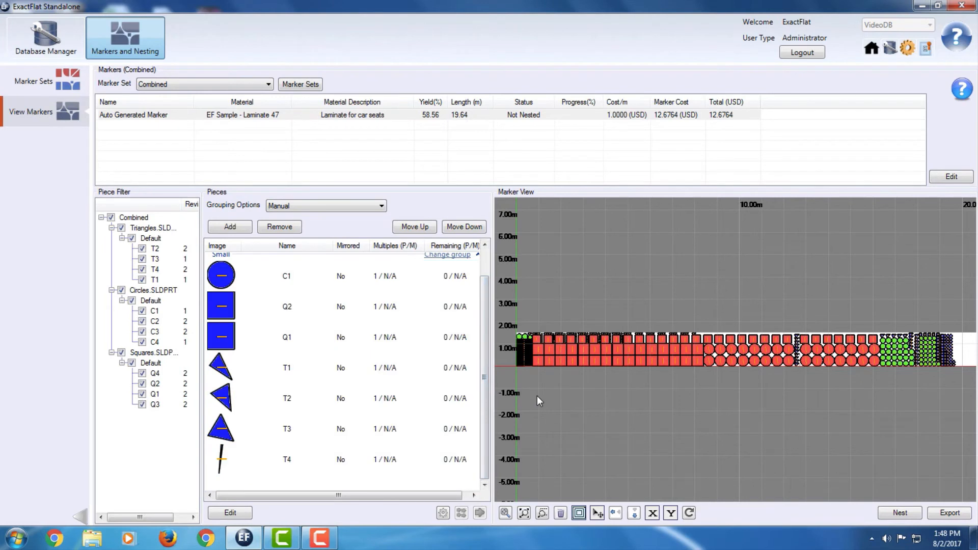
Step: Run a trial nest of the Auto Generated Marker without group mixing, stopping it early and discarding the resulting nest
{"action": "left_click", "coordinate": [893, 513]}
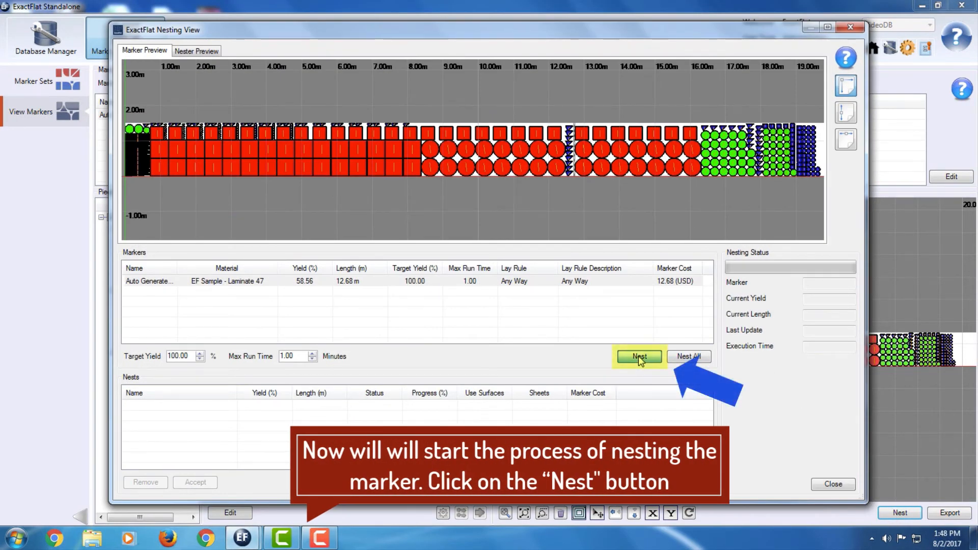
{"action": "left_click", "coordinate": [640, 358]}
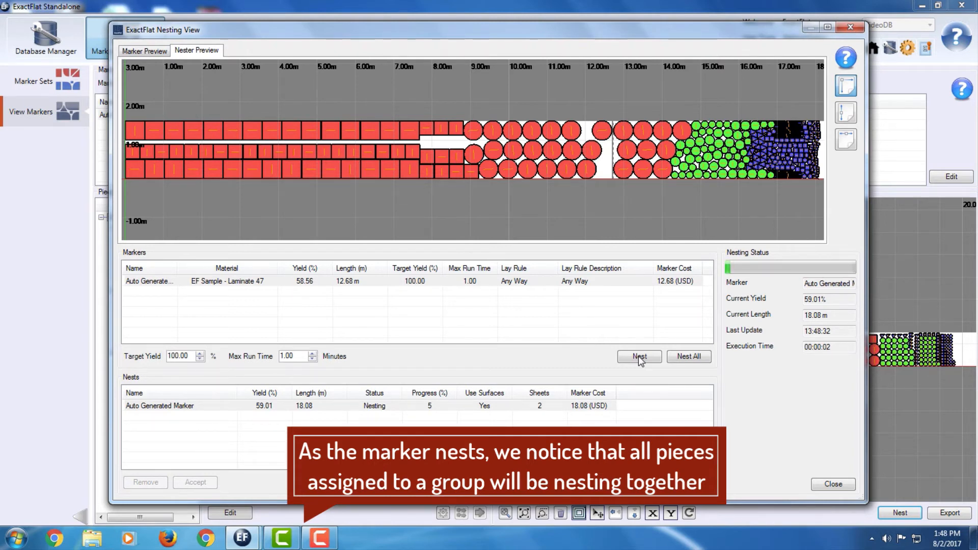
{"action": "left_click", "coordinate": [679, 484]}
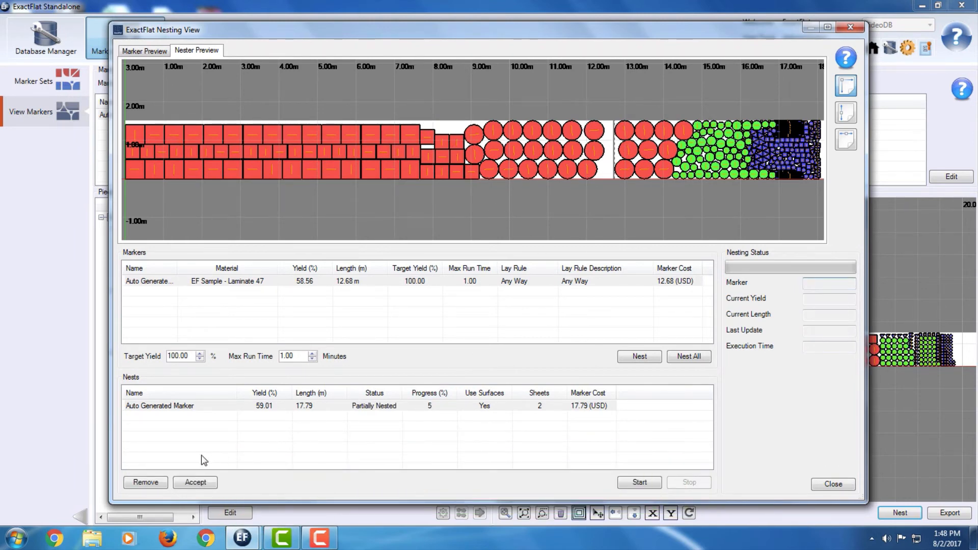
{"action": "left_click", "coordinate": [137, 484]}
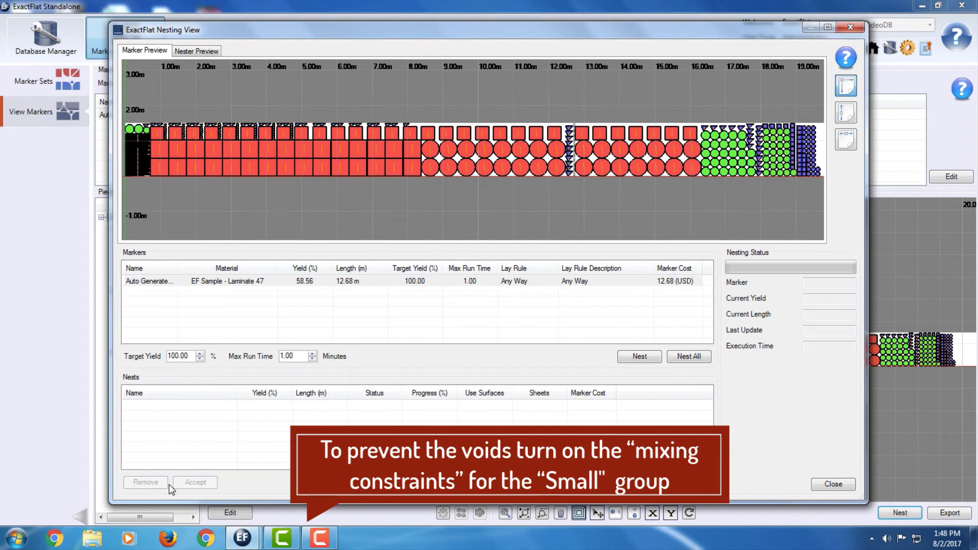
{"action": "left_click", "coordinate": [827, 484]}
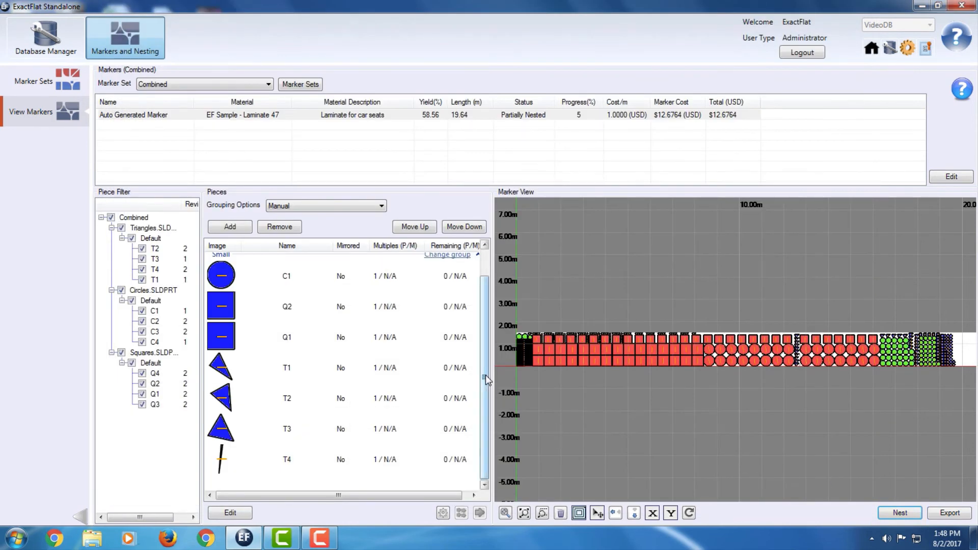
Step: Configure the Small placement group to mix into preceding placement groups with a preceding group count of 2
{"action": "left_click_drag", "start_coordinate": [485, 375], "coordinate": [484, 336]}
{"action": "left_click", "coordinate": [447, 284]}
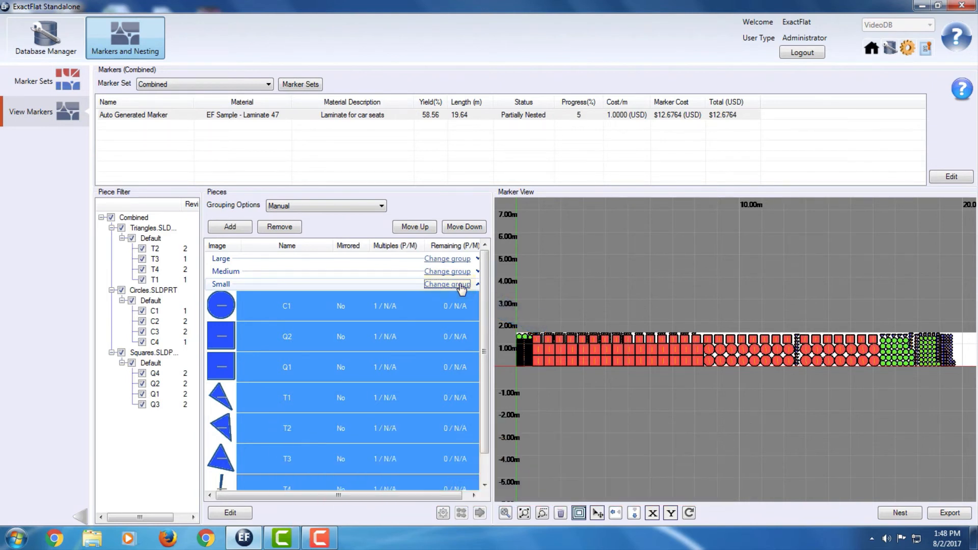
{"action": "left_click", "coordinate": [461, 286]}
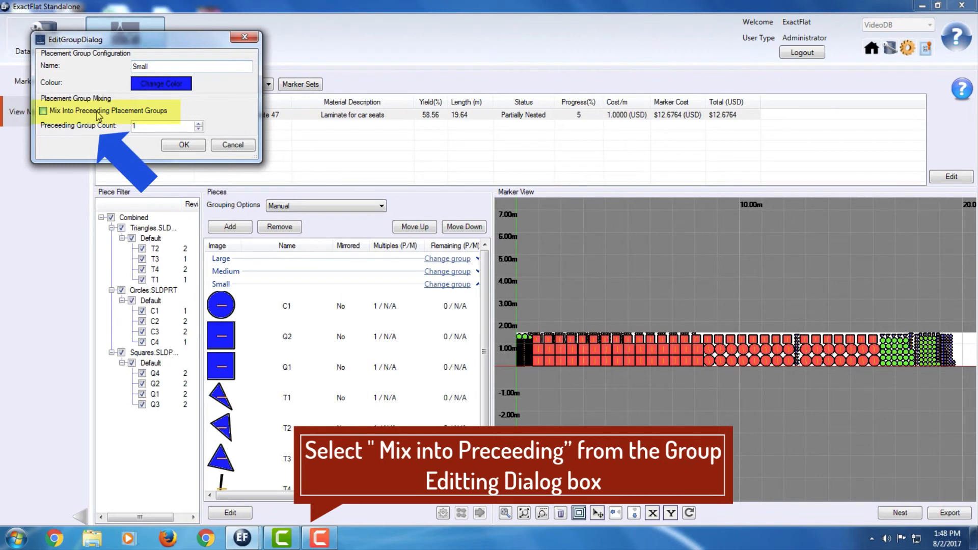
{"action": "left_click", "coordinate": [43, 111]}
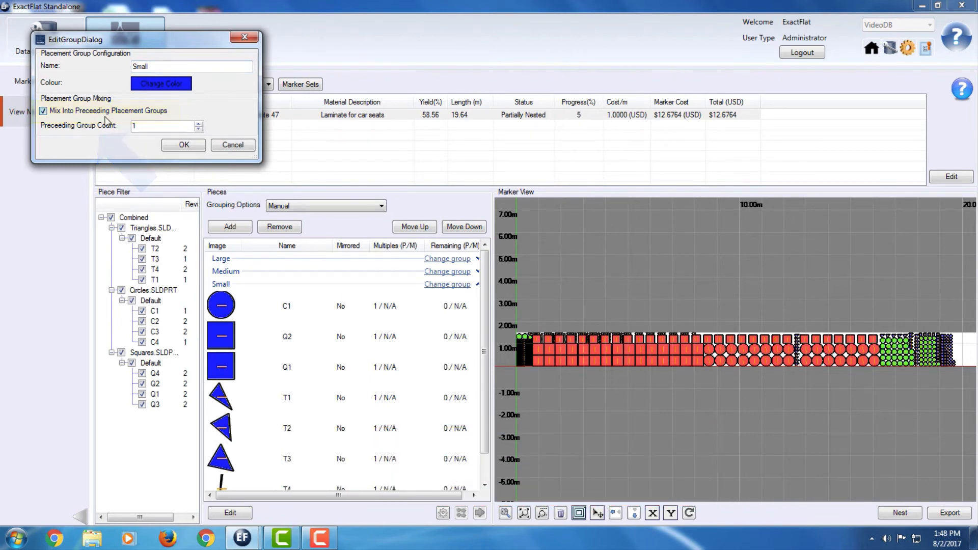
{"action": "double_click", "coordinate": [135, 126]}
{"action": "type", "text": "2"}
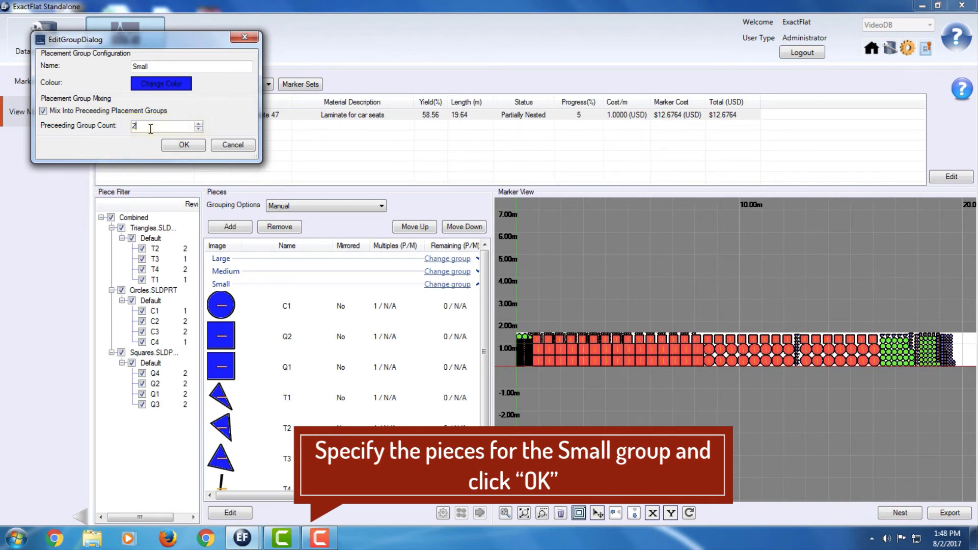
{"action": "left_click", "coordinate": [195, 145]}
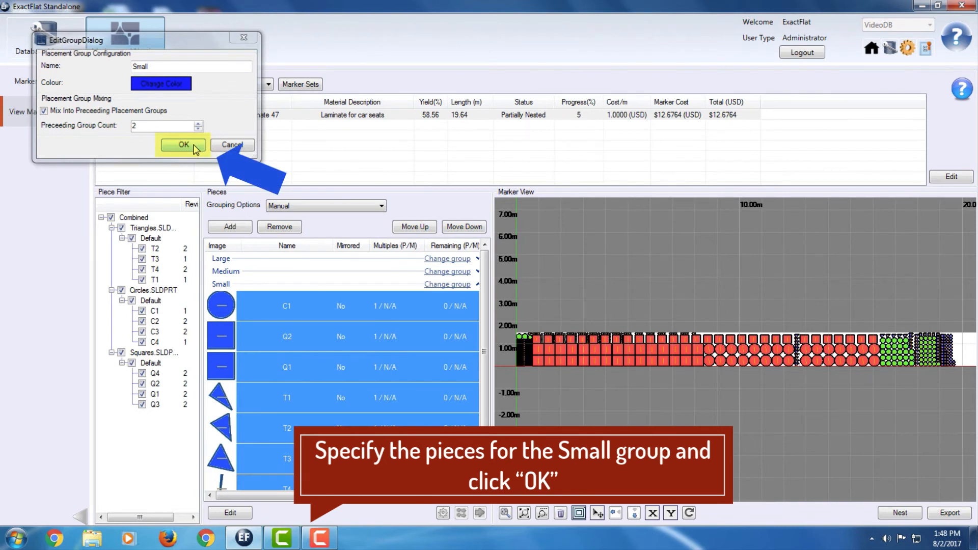
{"action": "left_click", "coordinate": [194, 147]}
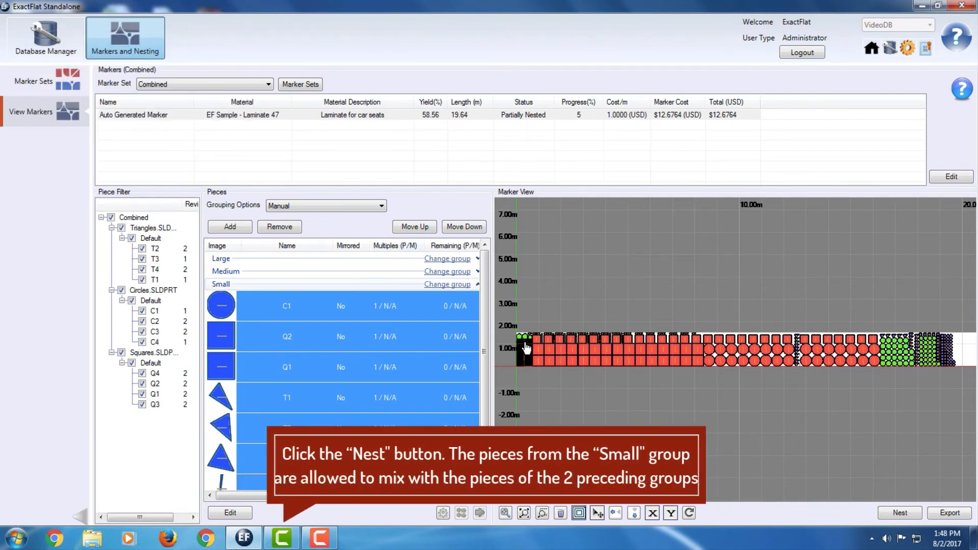
Step: Nest the Auto Generated Marker with the Small group's mixing enabled, stopping the run early and accepting the partial nest
{"action": "left_click", "coordinate": [897, 514]}
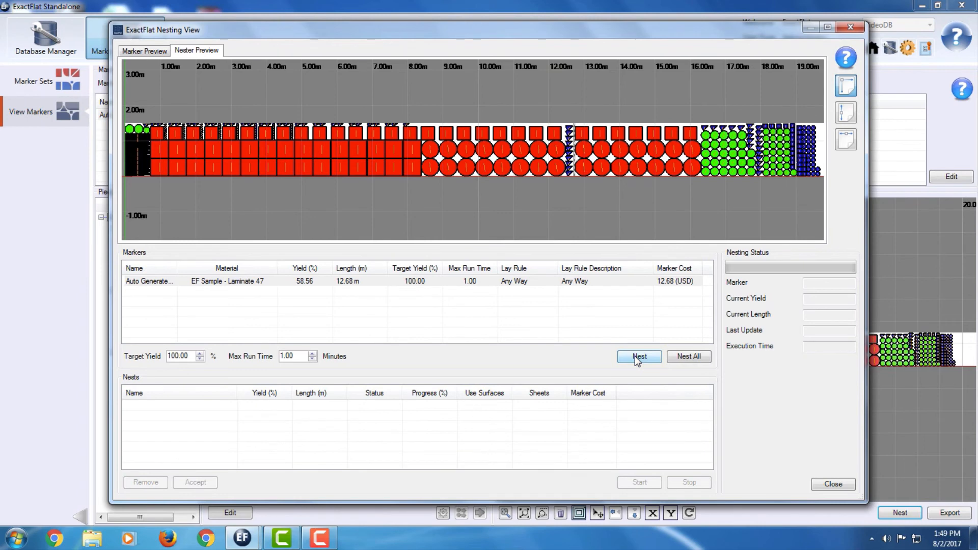
{"action": "left_click", "coordinate": [636, 357]}
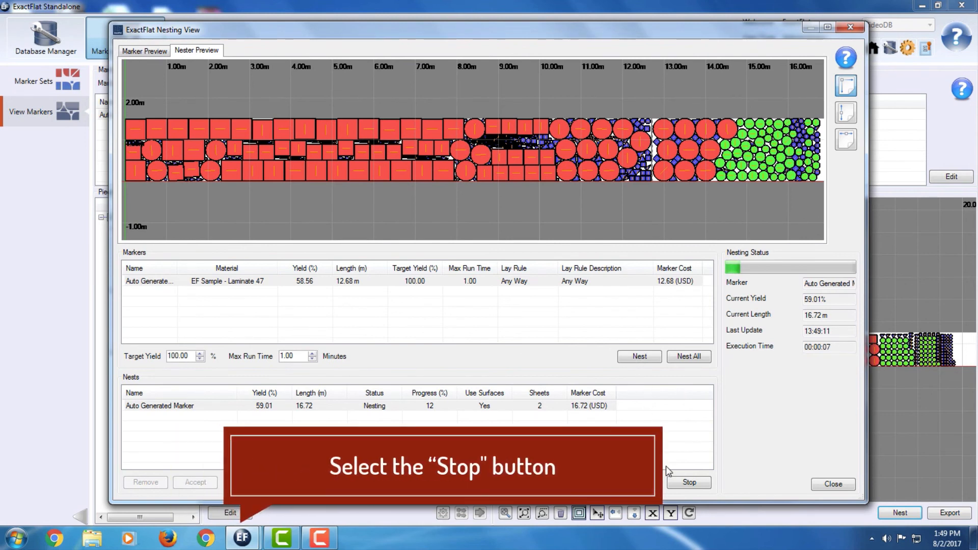
{"action": "left_click", "coordinate": [688, 483]}
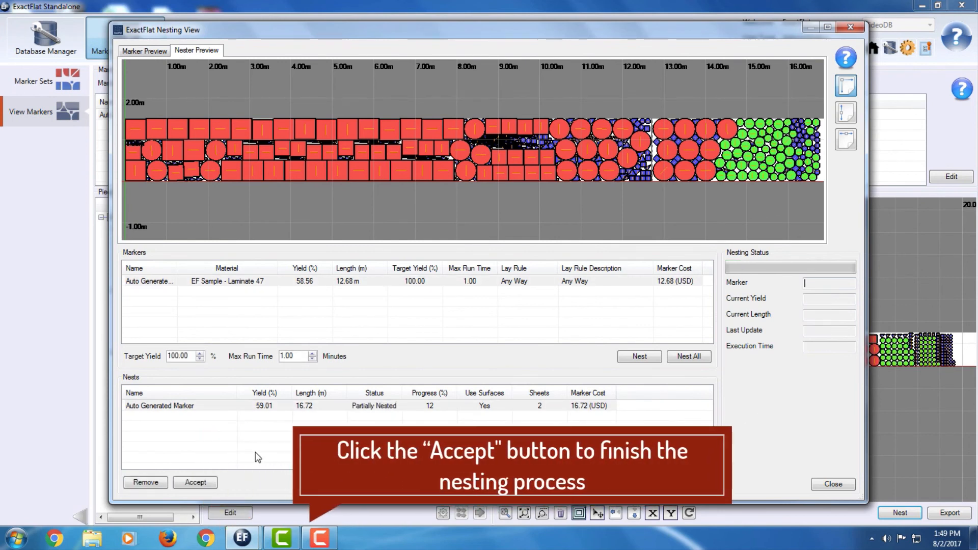
{"action": "left_click", "coordinate": [198, 483]}
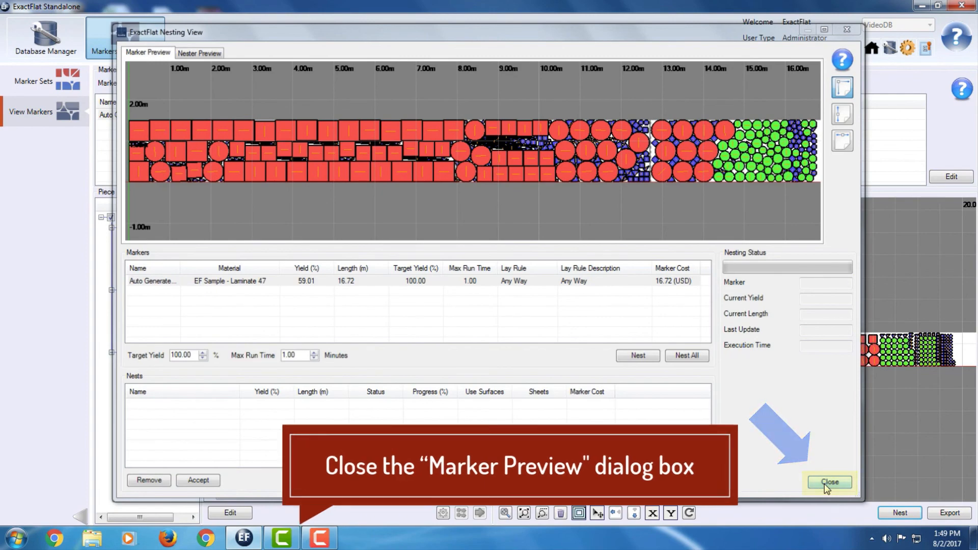
{"action": "left_click", "coordinate": [824, 484]}
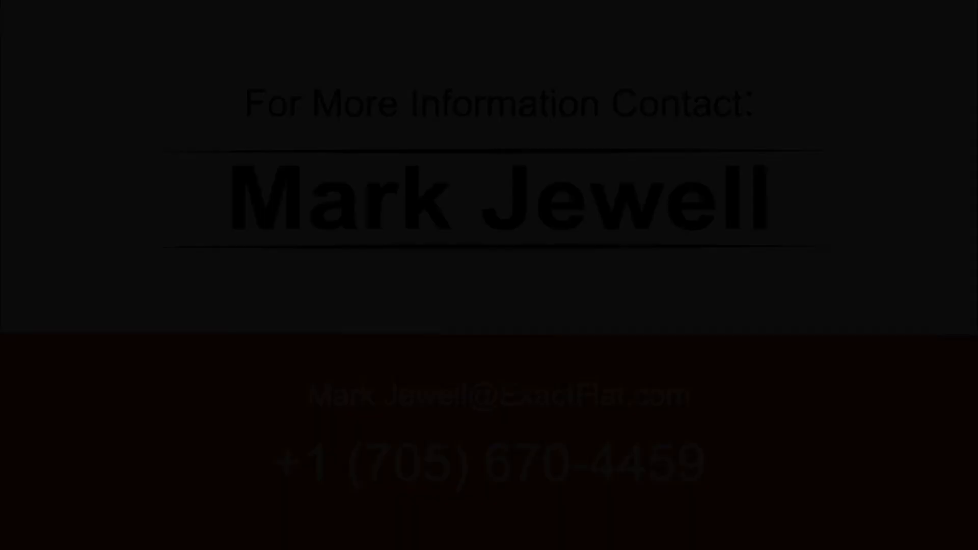